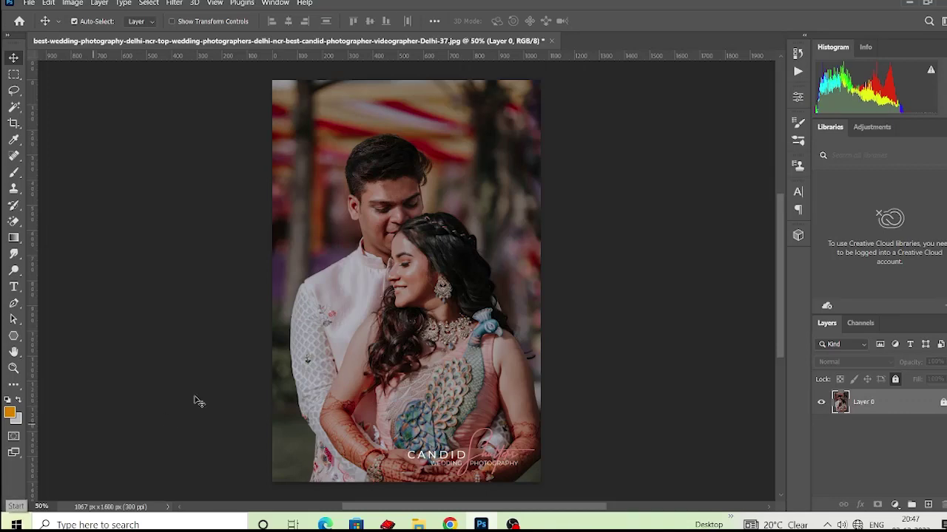
# Duplicate the photo layer as Layer 0 copy and unlock it.
pyautogui.hotkey('ctrl', '+')
pyautogui.hotkey('ctrl', '+')
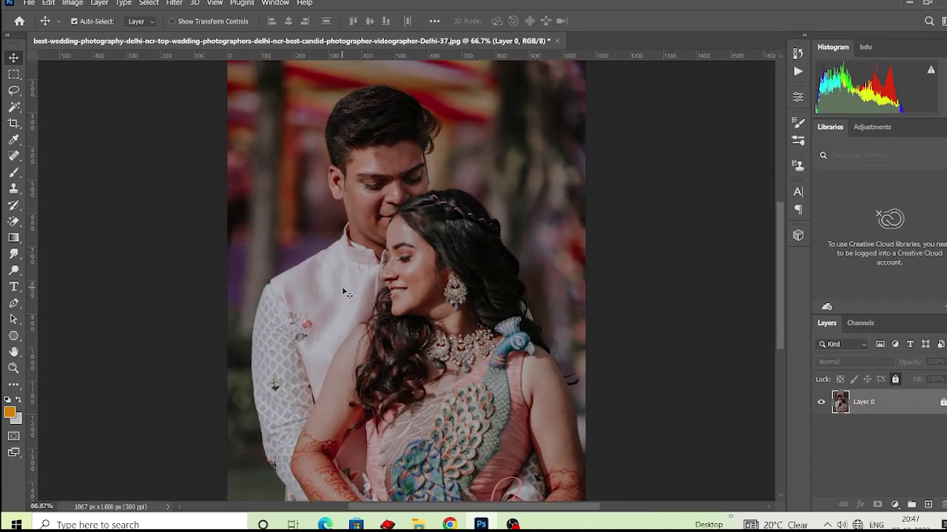
pyautogui.moveTo(916, 408); pyautogui.dragTo(927, 505)
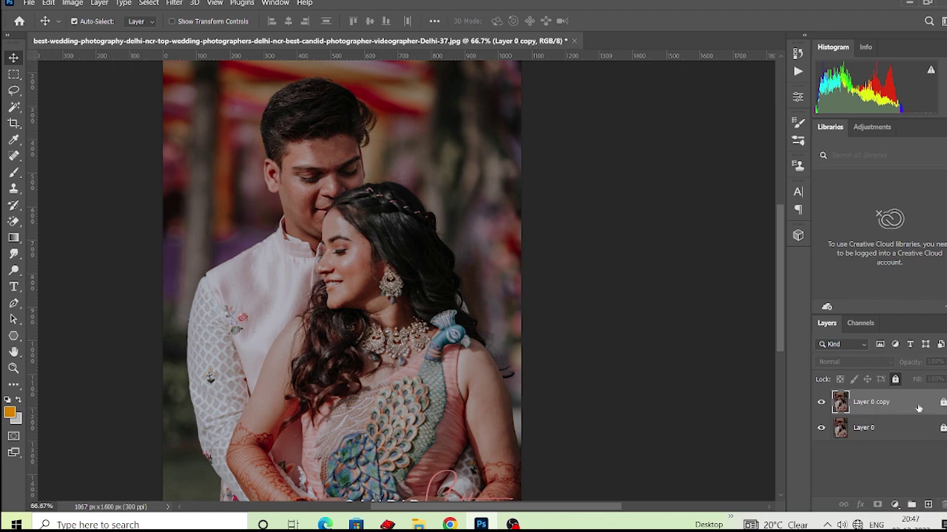
pyautogui.click(942, 404)
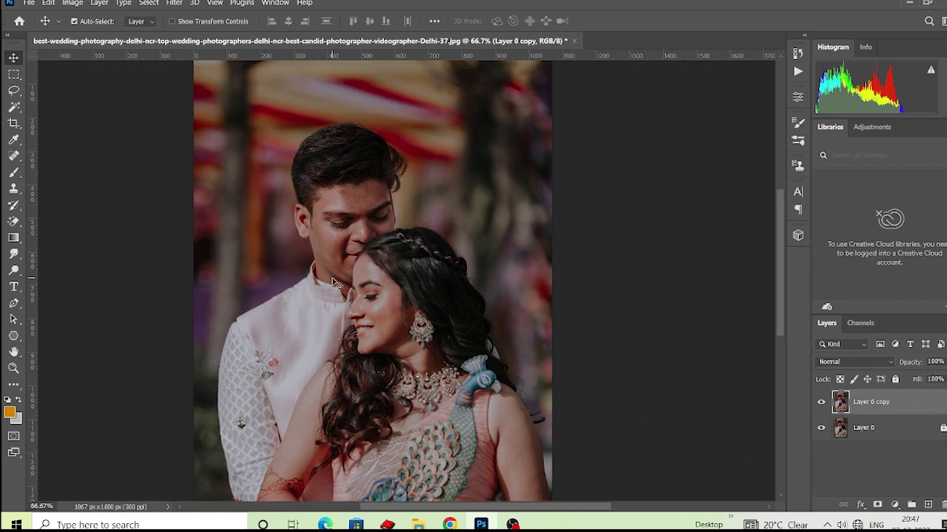
# Zoom to 200% and pan to a close-up of the man's face.
pyautogui.hotkey('ctrl', '+')
pyautogui.hotkey('ctrl', '+')
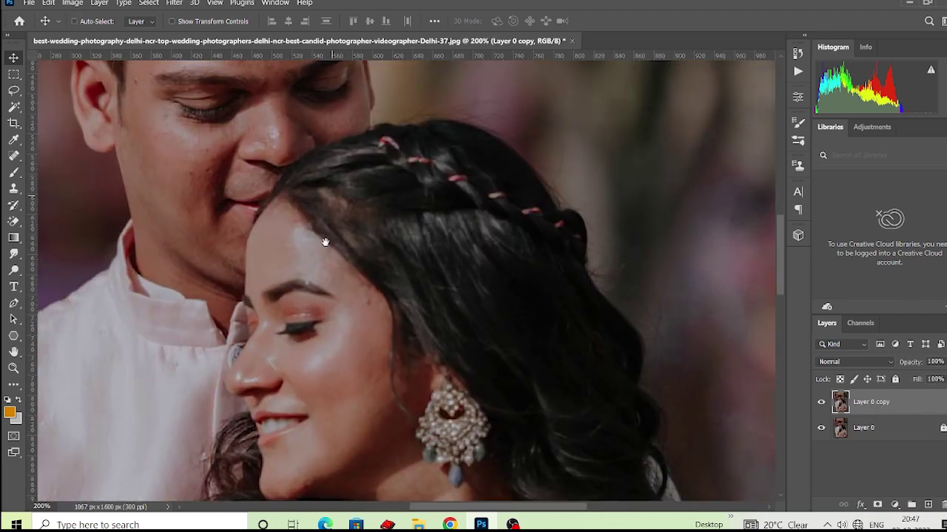
pyautogui.moveTo(325, 242); pyautogui.dragTo(426, 335)
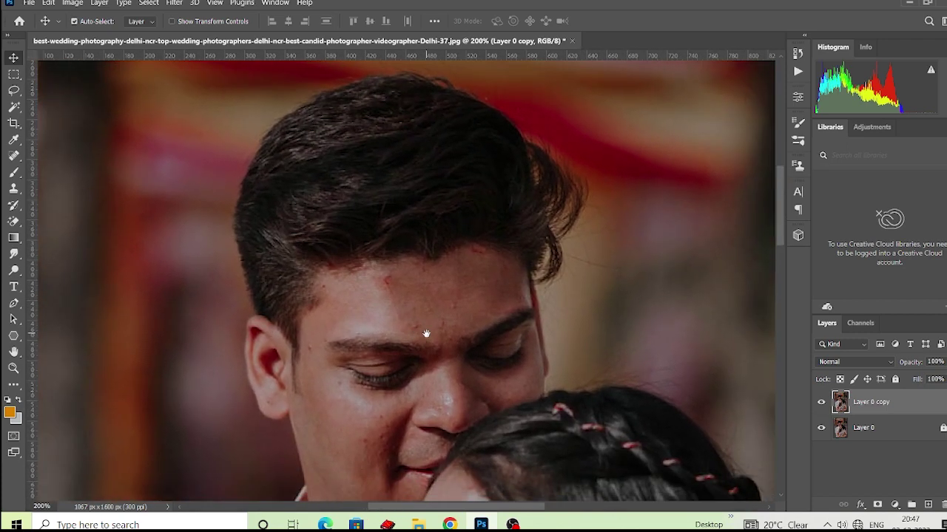
pyautogui.moveTo(364, 309); pyautogui.dragTo(344, 320)
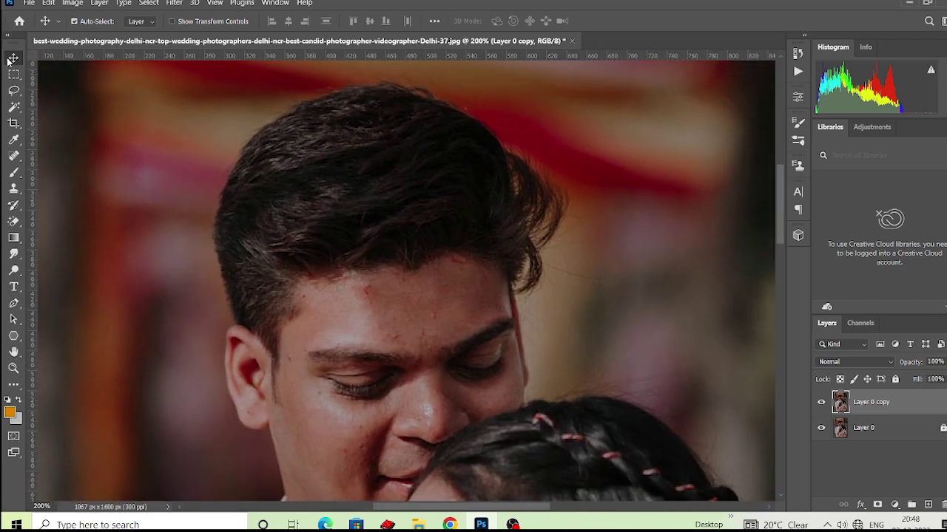
# Select the Spot Healing Brush and set its size to 10.
pyautogui.click(14, 188)
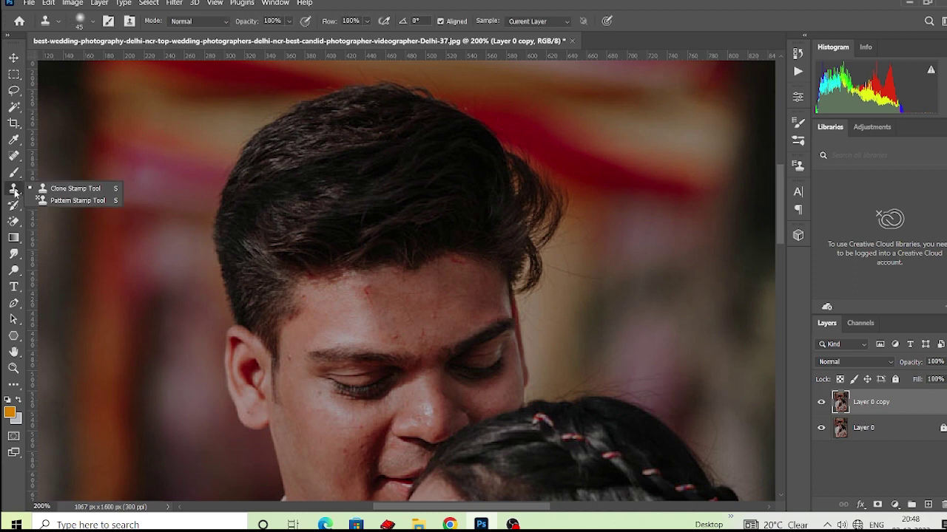
pyautogui.click(18, 155)
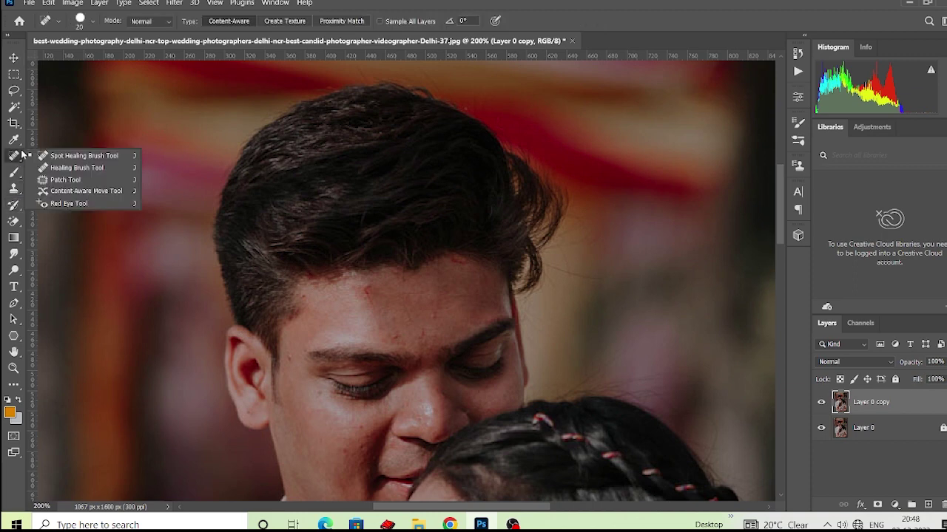
pyautogui.click(103, 156)
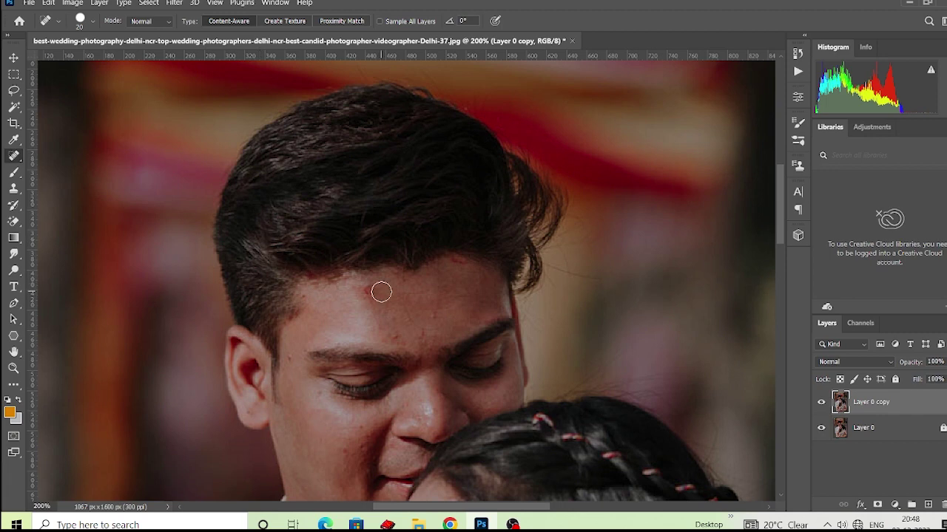
pyautogui.press('[')
pyautogui.press(']')
pyautogui.press('[')
# Heal two blemishes on the man's cheek, then pan down toward his lower face.
pyautogui.moveTo(323, 326); pyautogui.dragTo(362, 307)
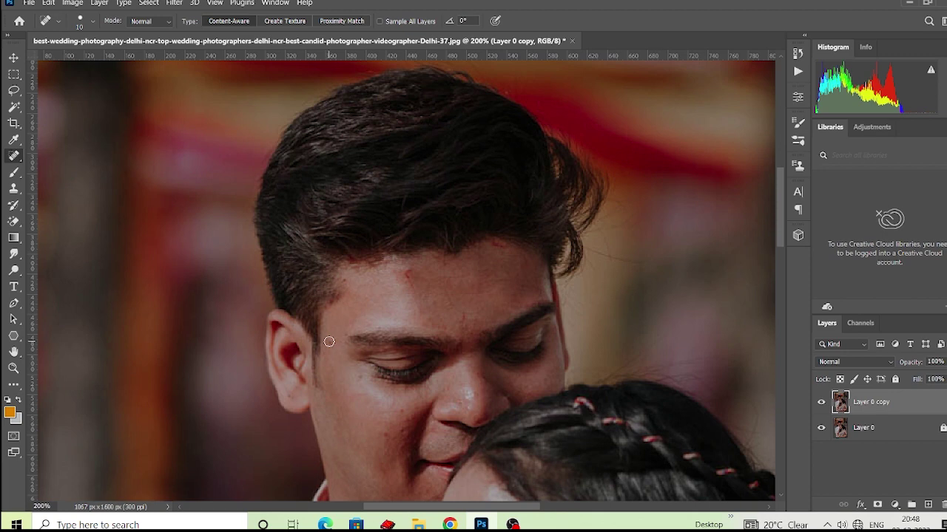
pyautogui.scroll(-2, 348, 367)
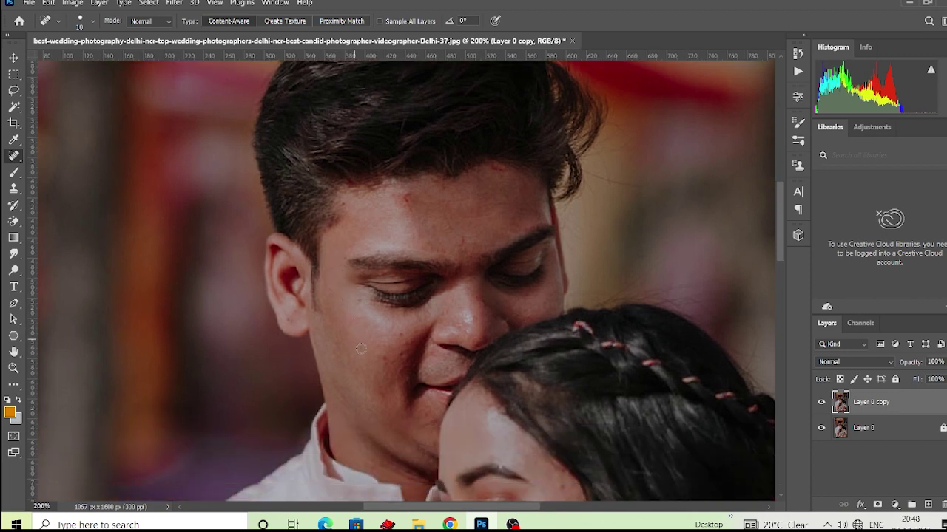
pyautogui.click(385, 361)
pyautogui.click(401, 335)
pyautogui.moveTo(340, 331); pyautogui.dragTo(390, 300)
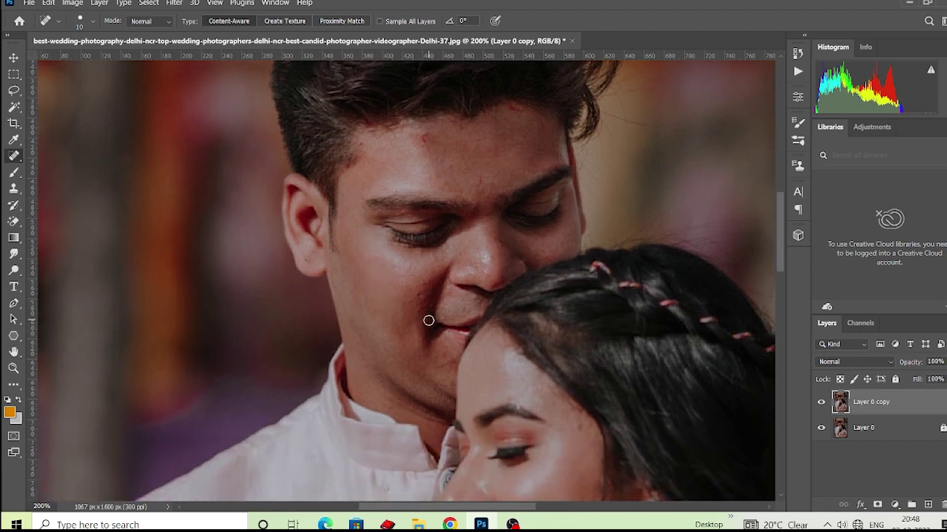
pyautogui.scroll(-1, 416, 316)
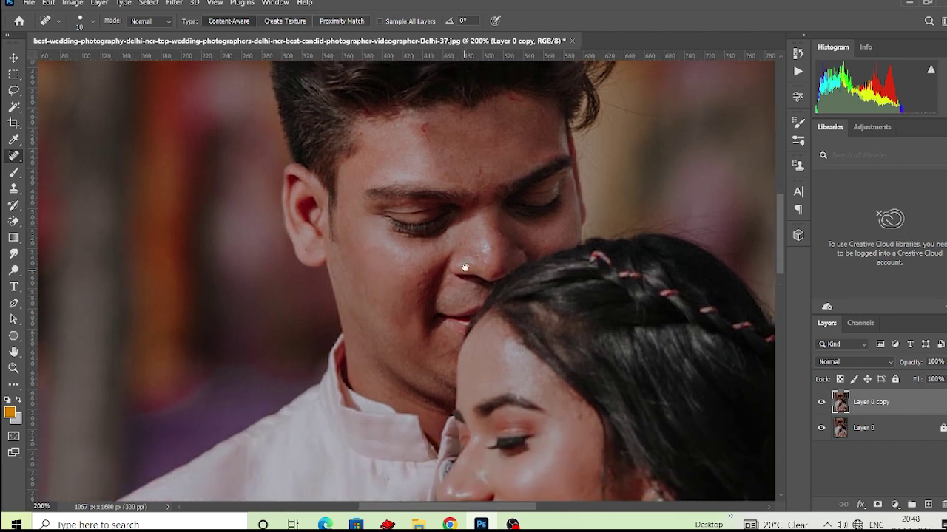
pyautogui.hscroll(2, 416, 317)
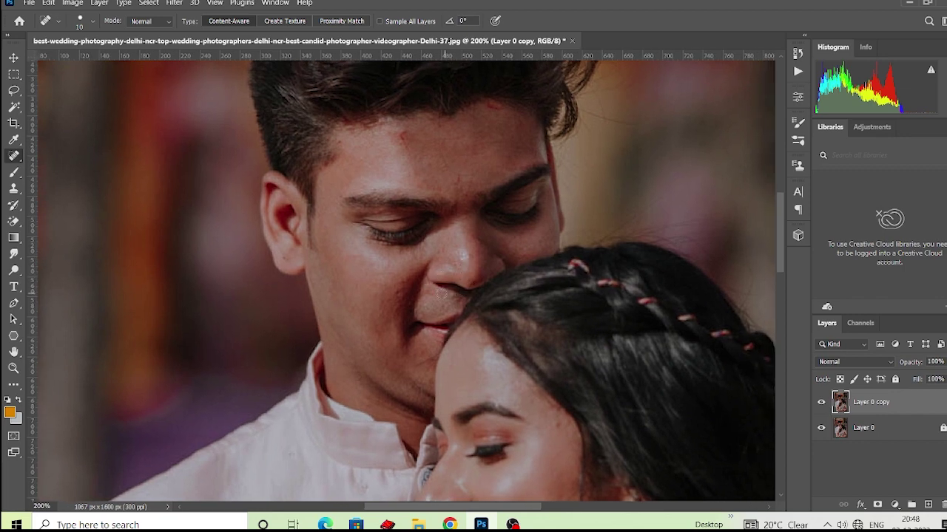
pyautogui.scroll(-1, 391, 302)
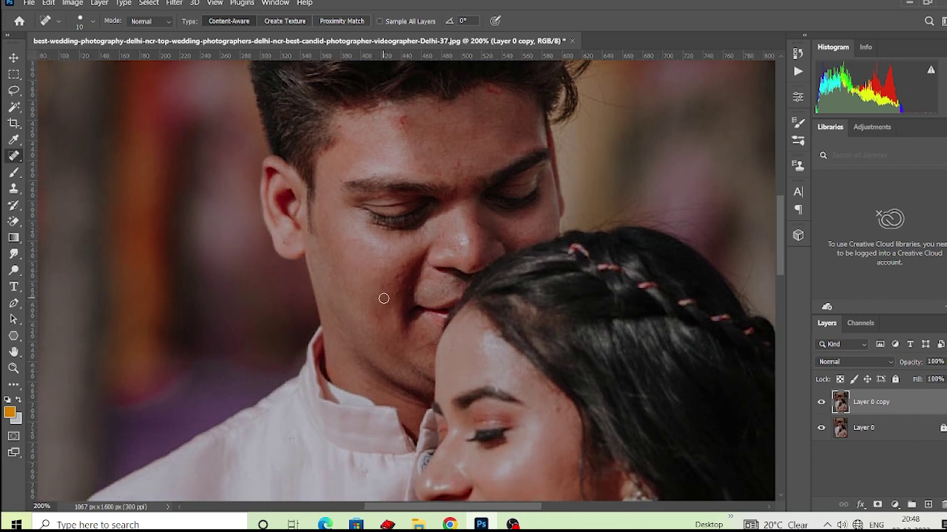
pyautogui.scroll(-4, 380, 303)
pyautogui.hscroll(2, 377, 300)
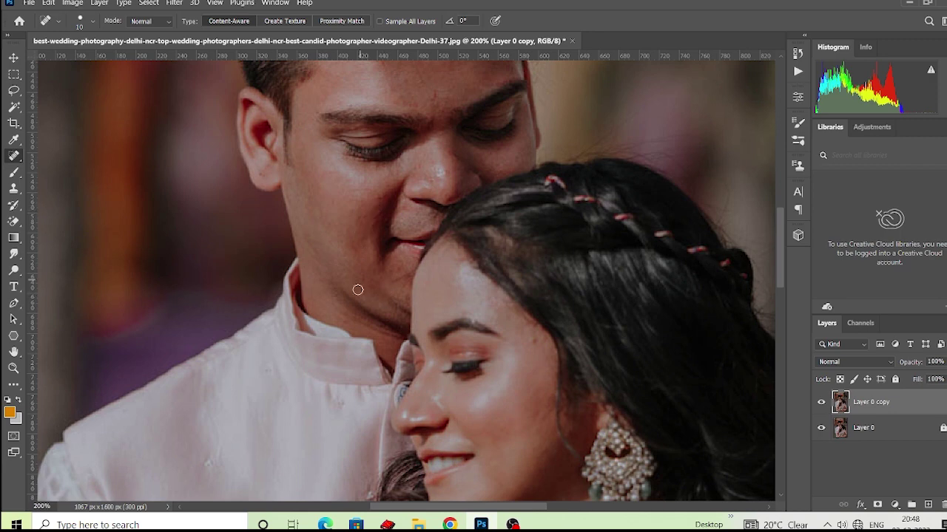
pyautogui.scroll(-3, 370, 284)
pyautogui.hscroll(3, 471, 292)
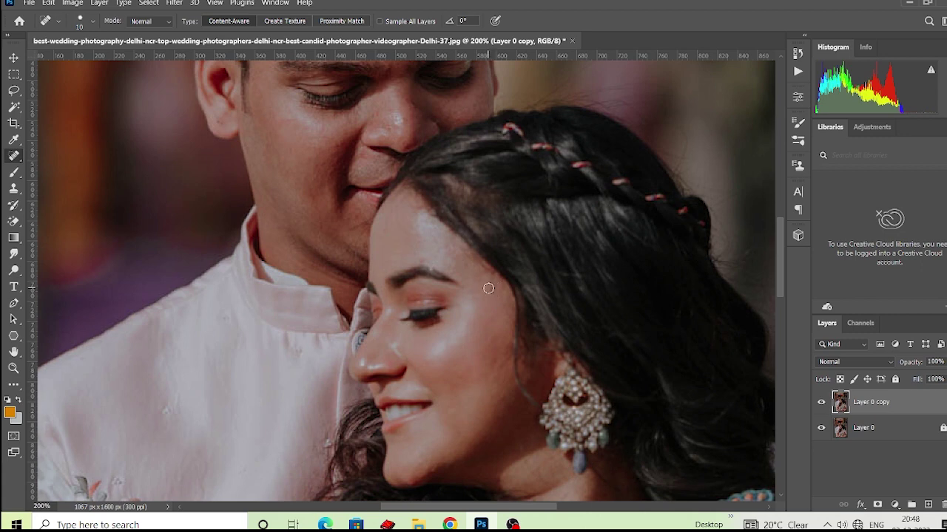
# Heal the woman's forehead and face spots with a size 10–15 brush, then pan back to the man.
pyautogui.press(']')
pyautogui.click(499, 284)
pyautogui.scroll(-2, 484, 318)
pyautogui.scroll(-2, 475, 336)
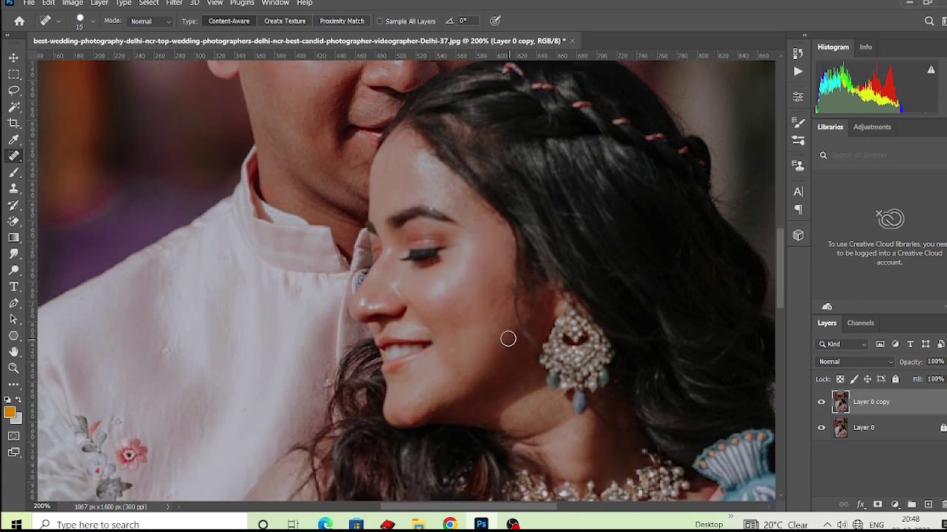
pyautogui.press('[')
pyautogui.scroll(-3, 468, 355)
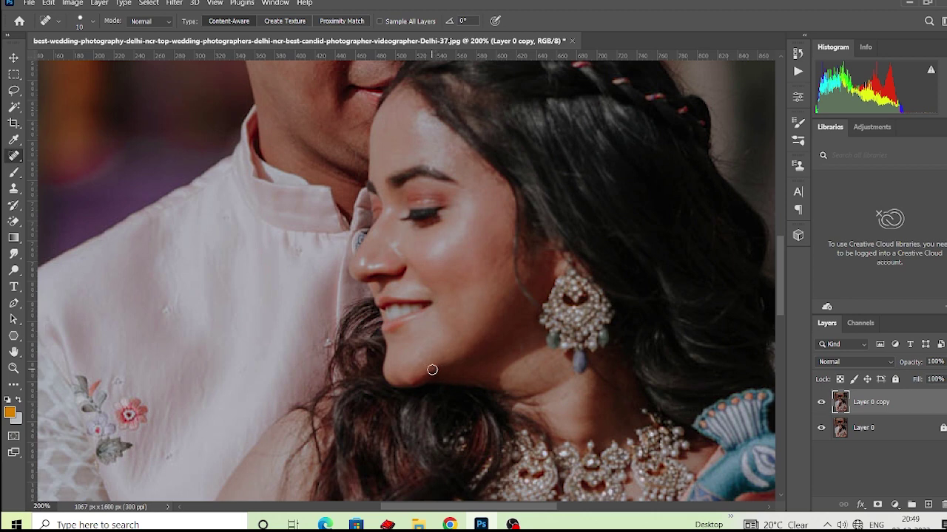
pyautogui.press(']')
pyautogui.scroll(1, 449, 333)
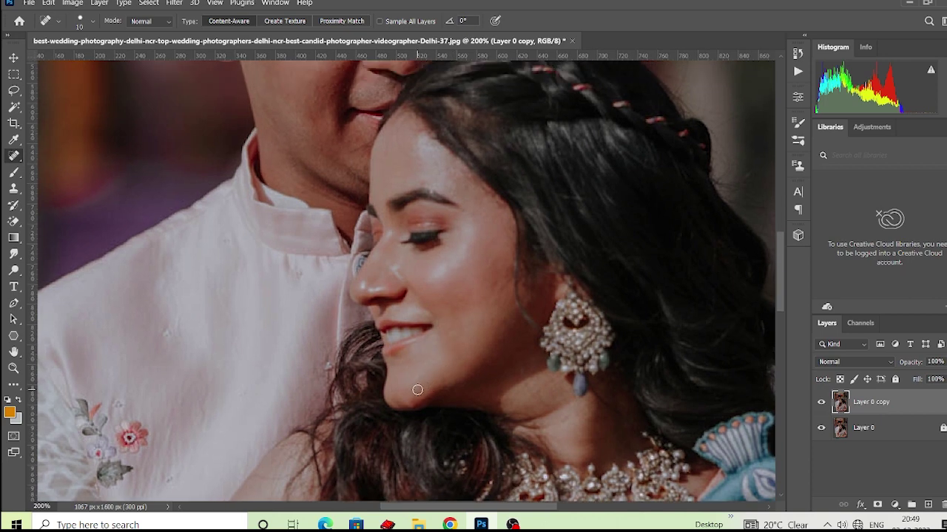
pyautogui.moveTo(433, 374); pyautogui.dragTo(456, 257)
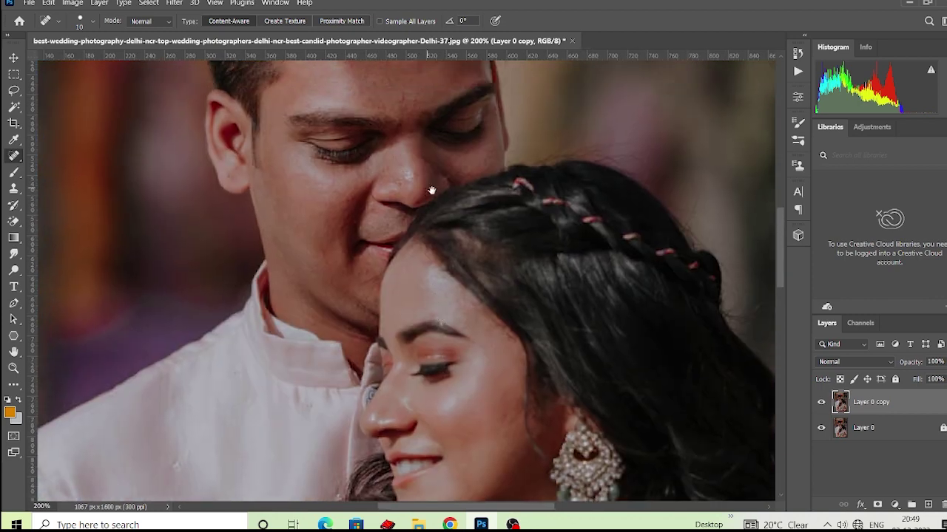
pyautogui.moveTo(434, 190)
pyautogui.mouseDown()
pyautogui.moveTo(423, 230)
pyautogui.moveTo(480, 249)
pyautogui.mouseUp()
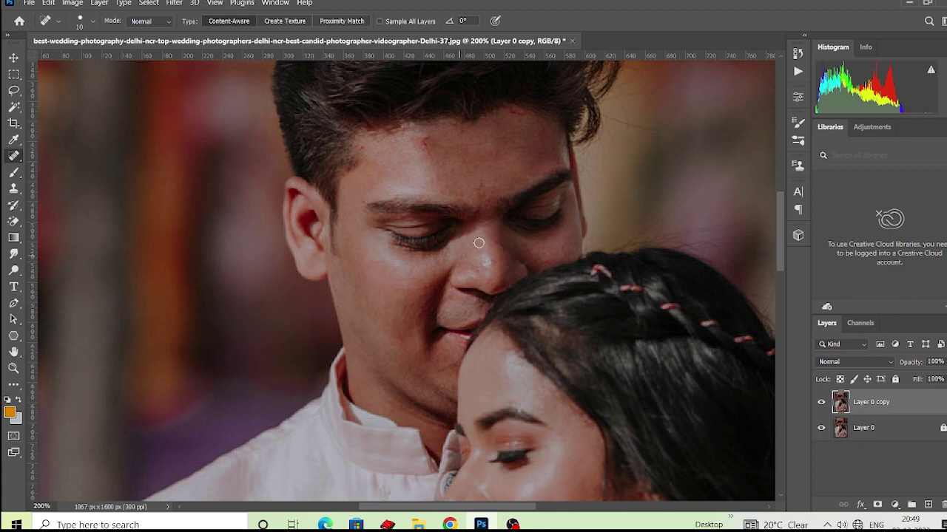
# Heal the dark spot beside the man's nose.
pyautogui.scroll(1, 494, 233)
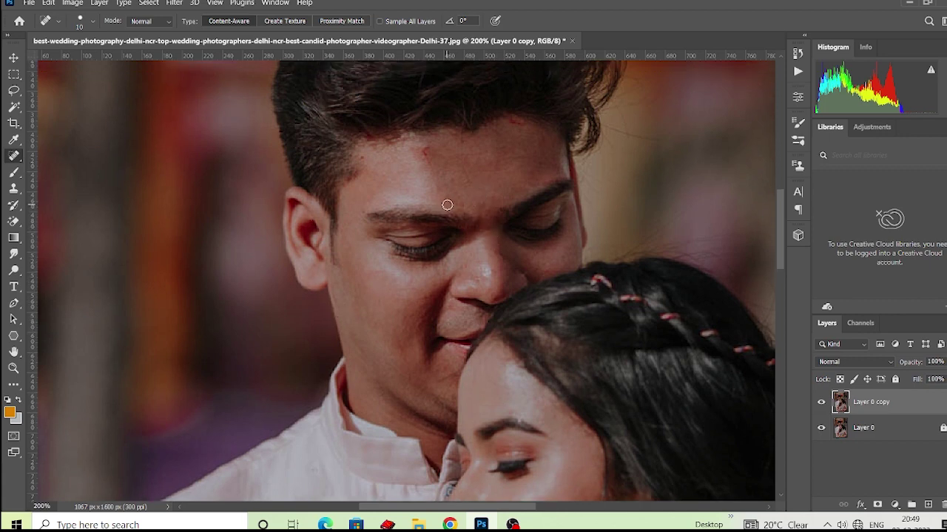
pyautogui.scroll(1, 447, 205)
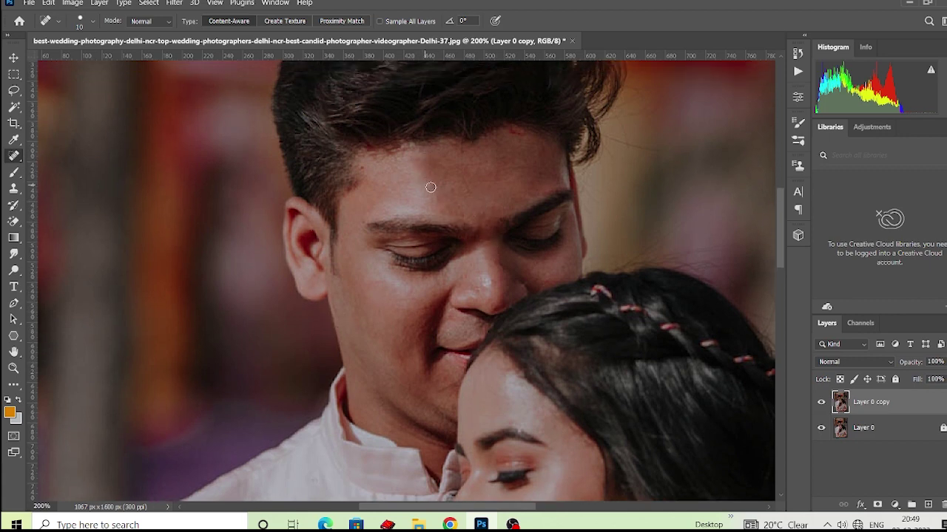
pyautogui.scroll(1, 447, 187)
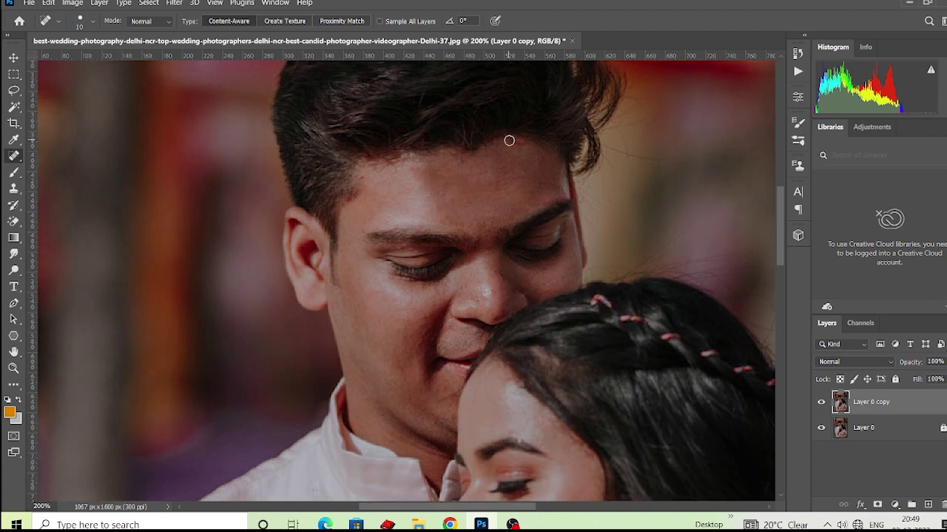
pyautogui.moveTo(505, 192); pyautogui.dragTo(476, 113)
pyautogui.click(453, 208)
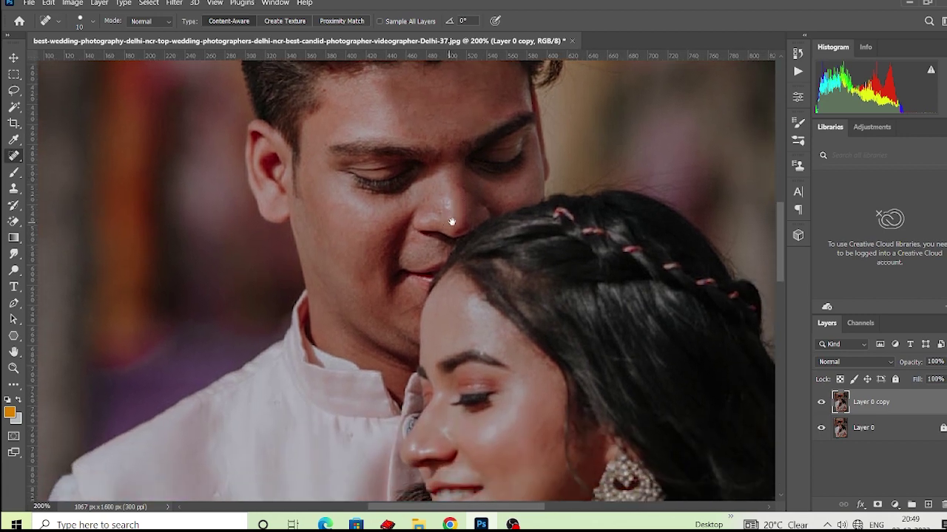
# Scroll around the faces, earring and necklace at 200% to inspect the retouching.
pyautogui.hscroll(-1, 448, 206)
pyautogui.scroll(-3, 436, 204)
pyautogui.hscroll(-1, 425, 217)
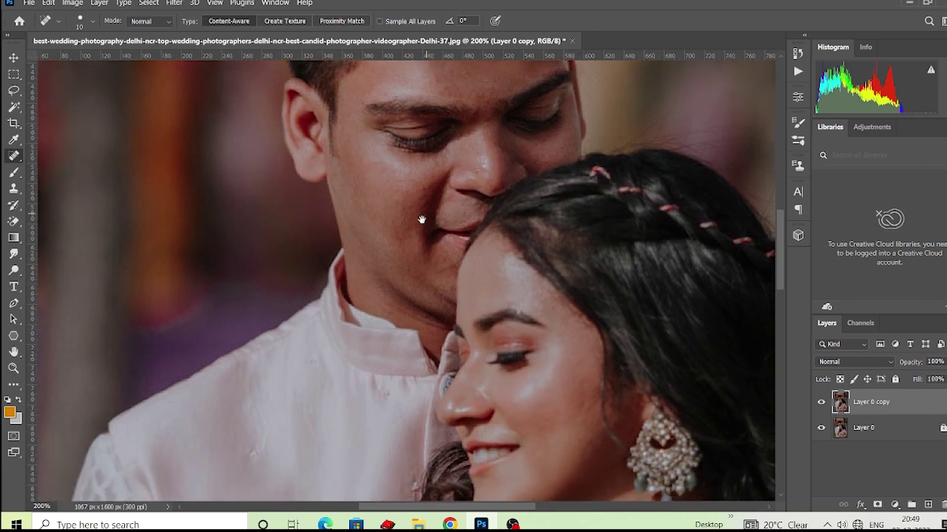
pyautogui.hscroll(-1, 433, 210)
pyautogui.scroll(-1, 437, 224)
pyautogui.scroll(-1, 440, 214)
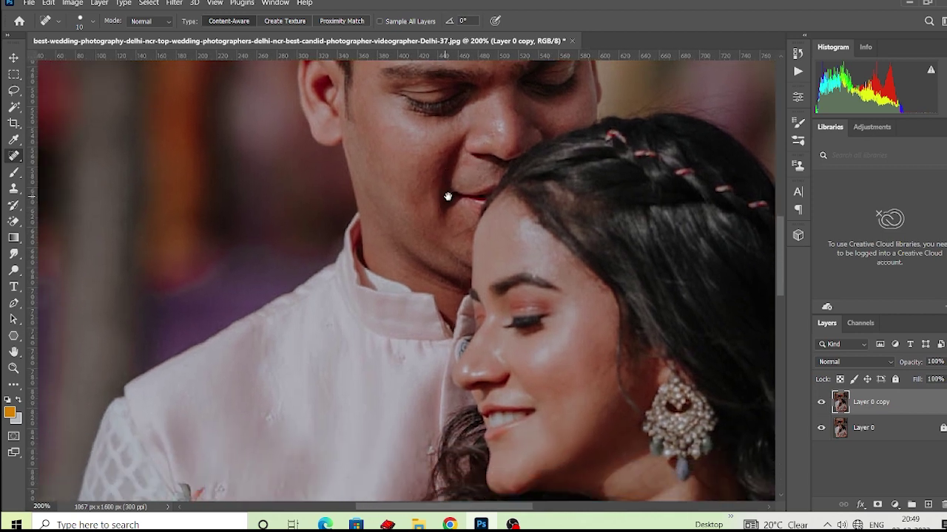
pyautogui.scroll(1, 441, 188)
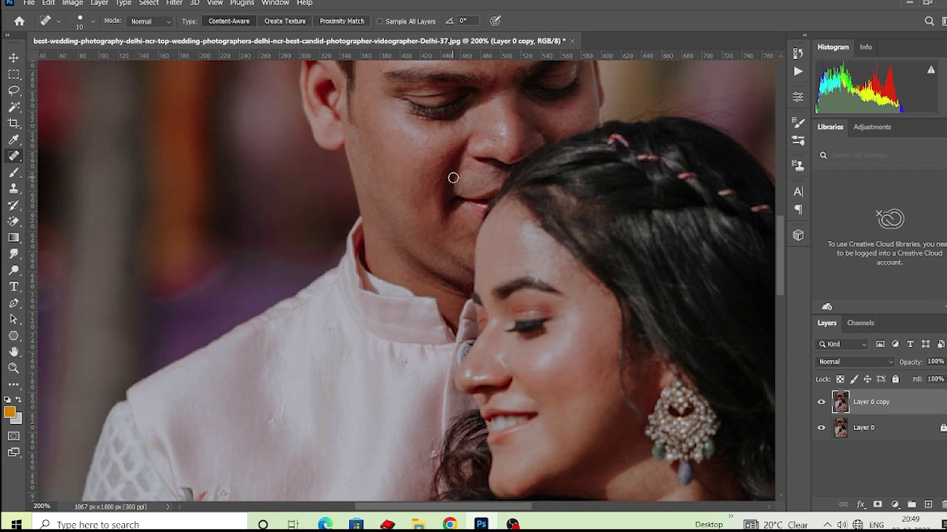
pyautogui.scroll(-3, 449, 203)
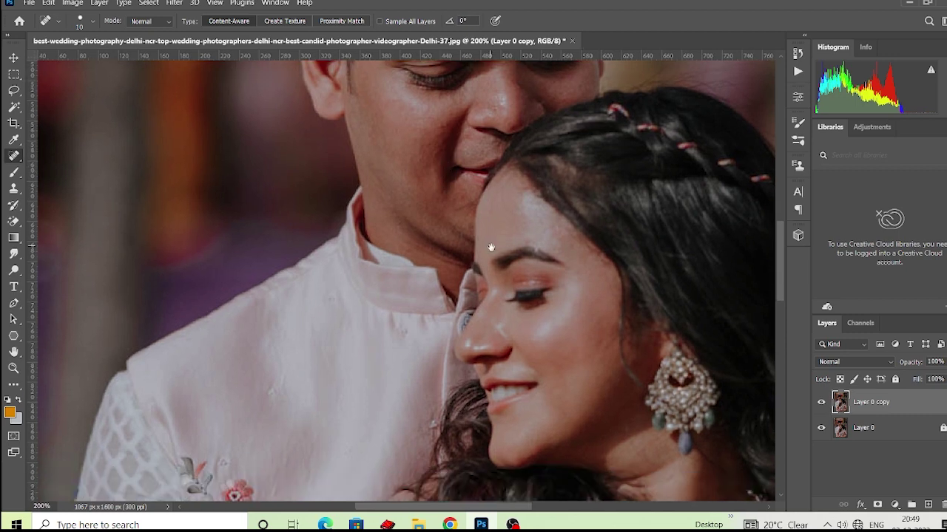
pyautogui.scroll(-3, 474, 218)
pyautogui.hscroll(2, 481, 222)
pyautogui.scroll(-1, 510, 235)
pyautogui.scroll(-1, 554, 214)
pyautogui.scroll(-1, 513, 227)
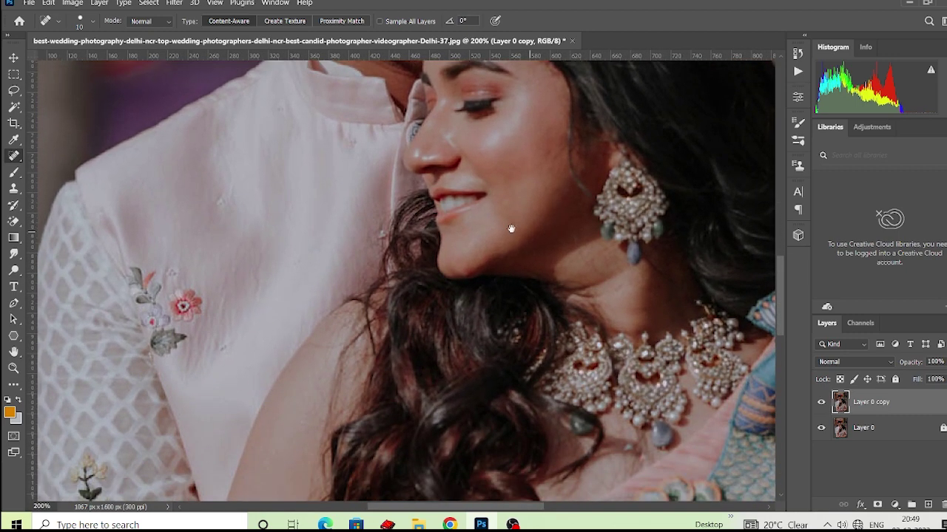
pyautogui.scroll(-2, 480, 193)
pyautogui.scroll(1, 485, 217)
# Zoom out and pan to bring the whole couple and the man's head into view.
pyautogui.hotkey('ctrl', '-')
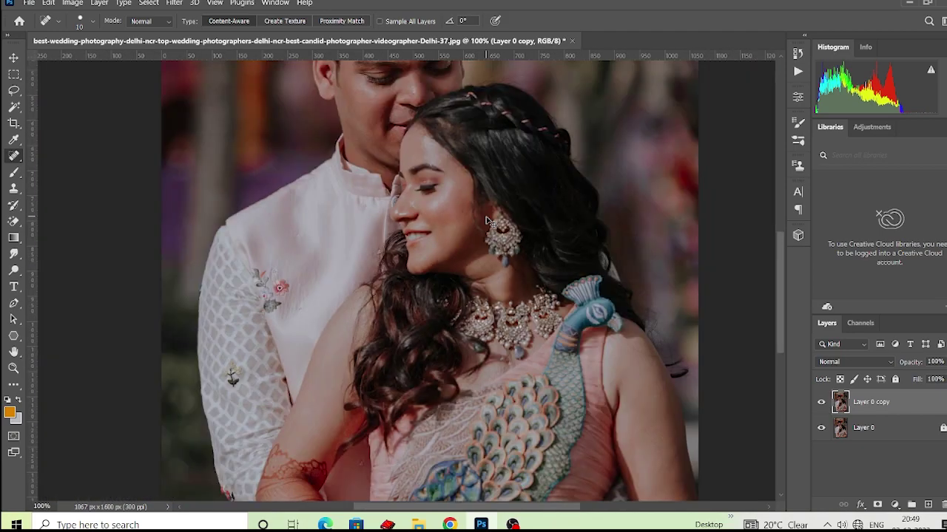
pyautogui.scroll(1, 486, 216)
pyautogui.hscroll(-1, 488, 222)
pyautogui.scroll(1, 488, 225)
pyautogui.scroll(1, 490, 231)
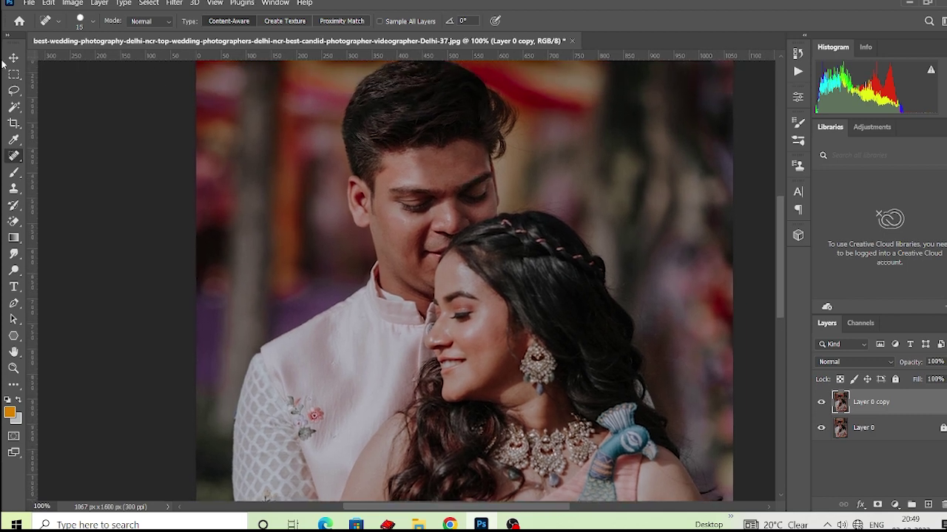
# Compare Layer 0 copy with the original via its eye icon, then duplicate it as Layer 0 copy 2.
pyautogui.click(14, 57)
pyautogui.hotkey('ctrl', '-')
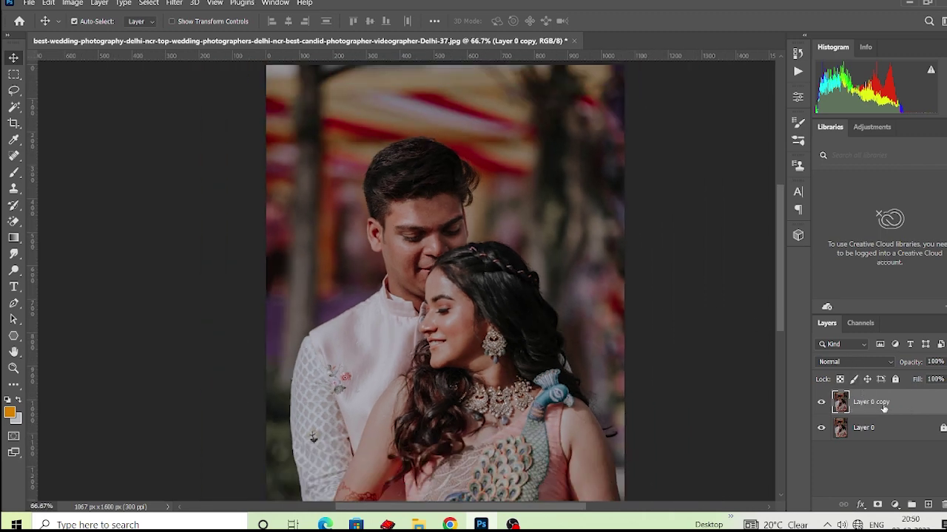
pyautogui.click(821, 402)
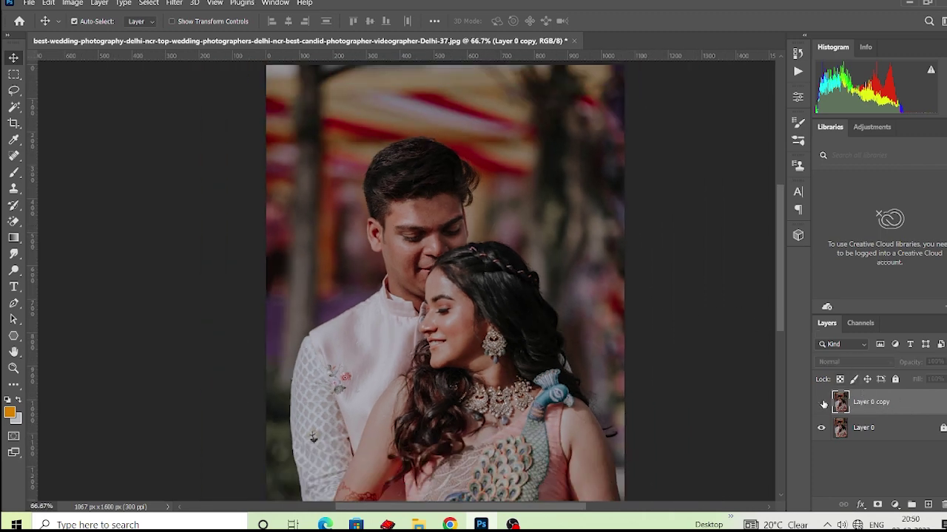
pyautogui.hotkey('ctrl', '+')
pyautogui.hotkey('ctrl', '+')
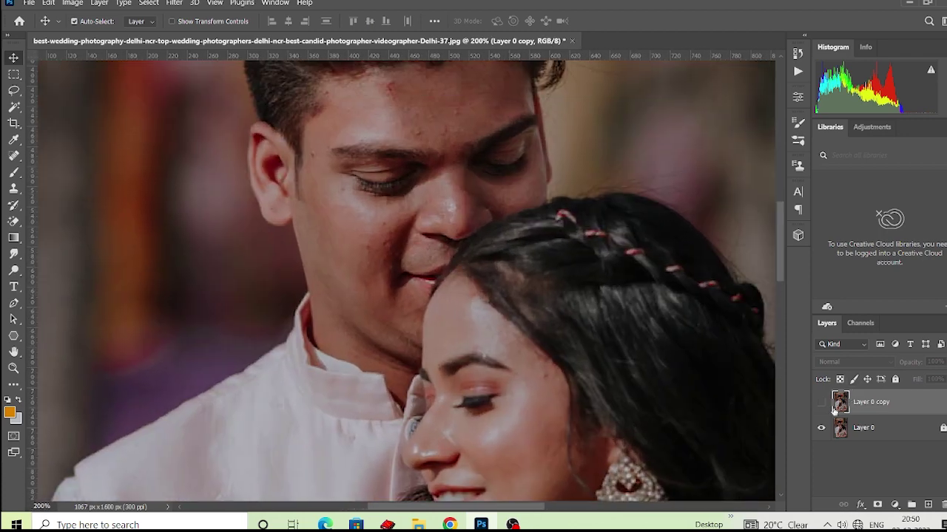
pyautogui.click(823, 406)
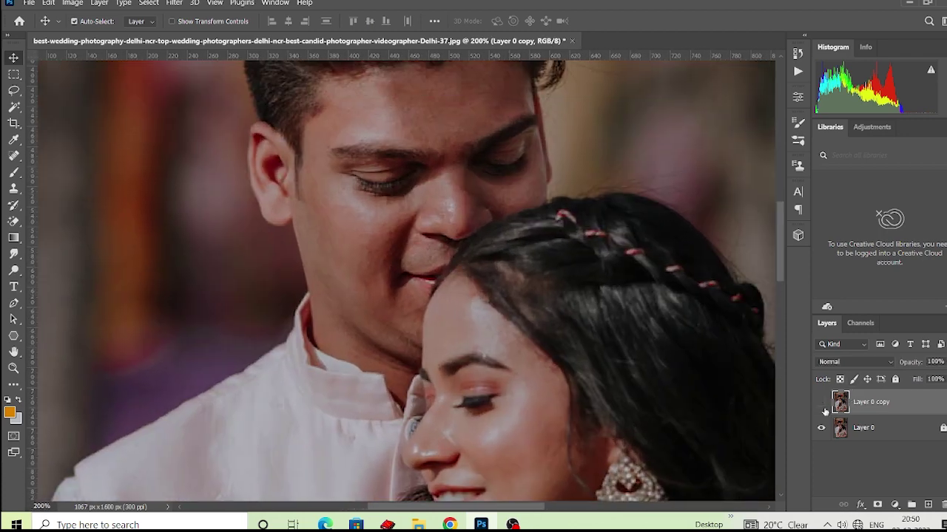
pyautogui.click(822, 405)
pyautogui.hotkey('ctrl', 'j')
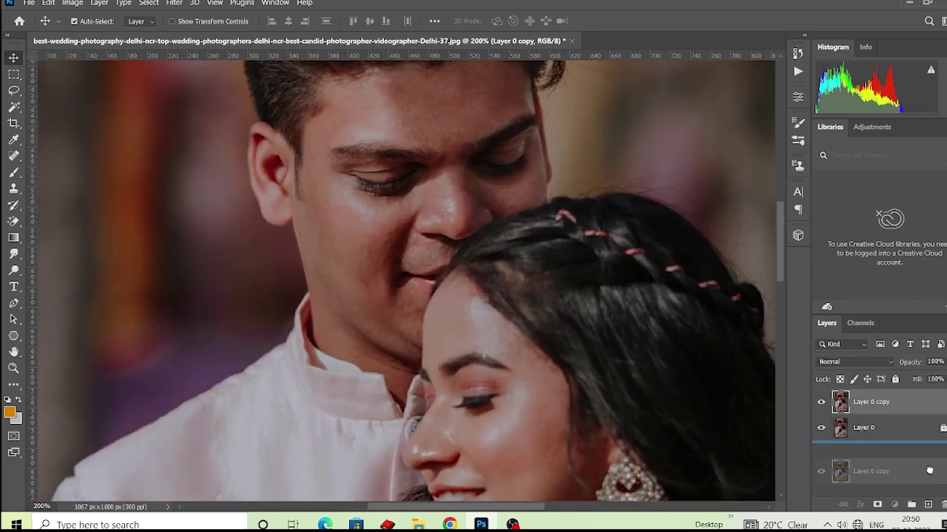
# Apply Levels to Layer 0 copy 2, lowering the white input from 255 to about 206.
pyautogui.click(68, 5)
pyautogui.moveTo(92, 32)
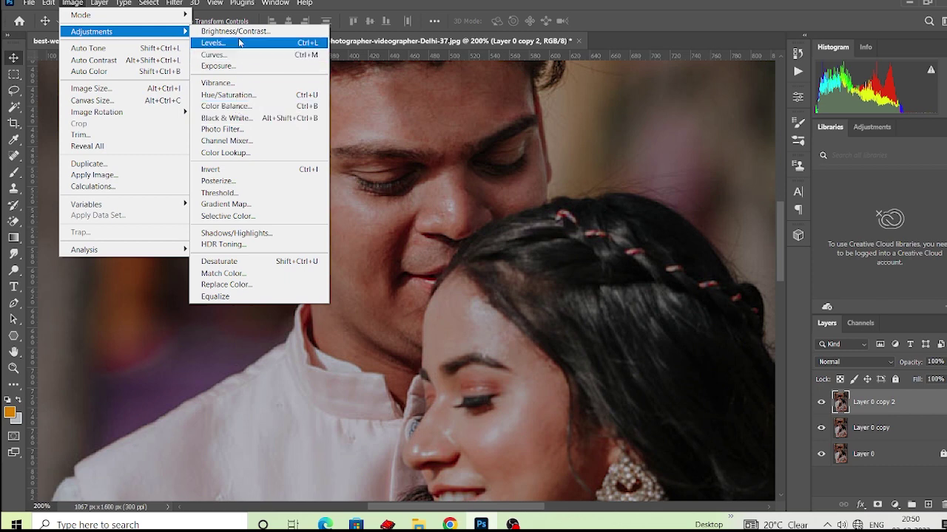
pyautogui.click(238, 42)
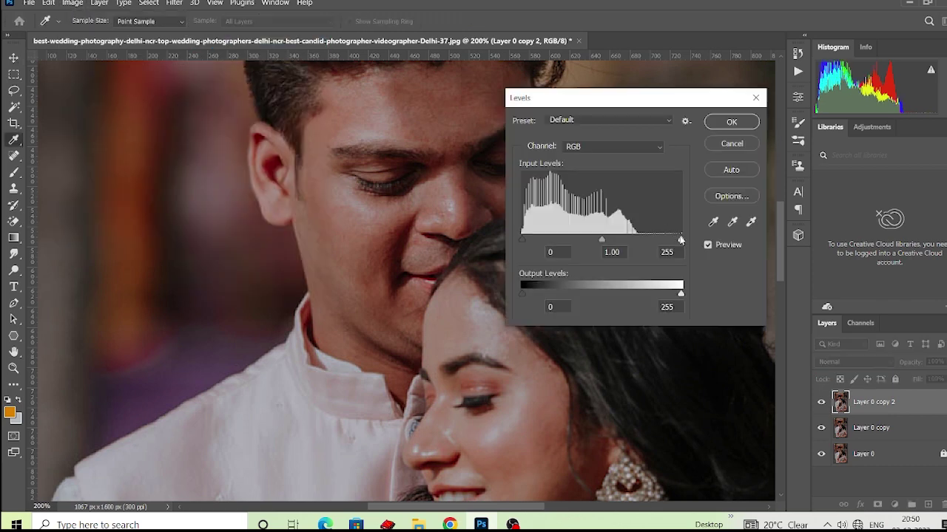
pyautogui.moveTo(680, 240); pyautogui.dragTo(653, 241)
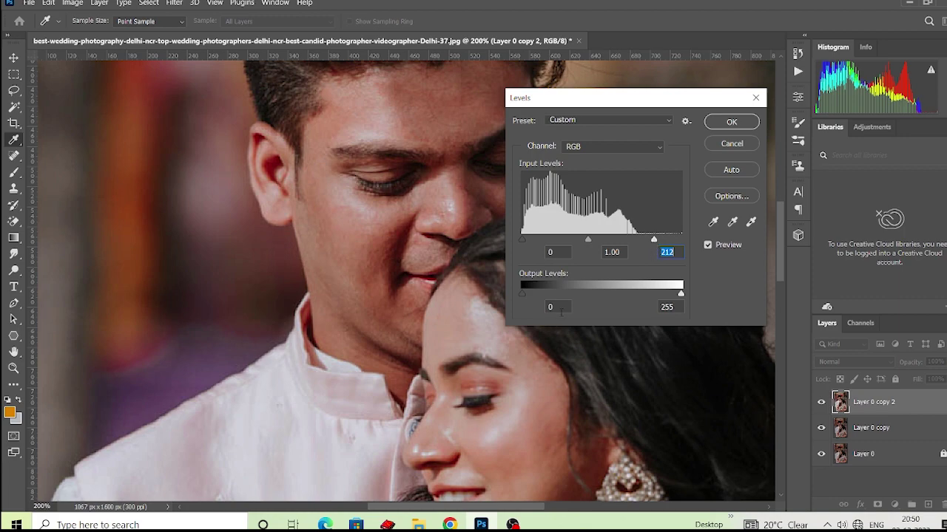
pyautogui.hotkey('ctrl', '-')
pyautogui.hotkey('ctrl', '-')
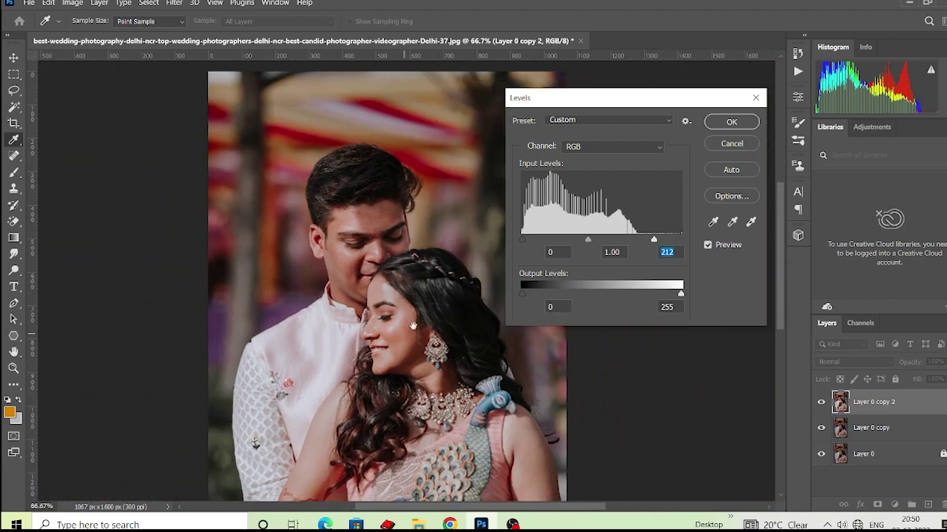
pyautogui.moveTo(655, 238); pyautogui.dragTo(651, 241)
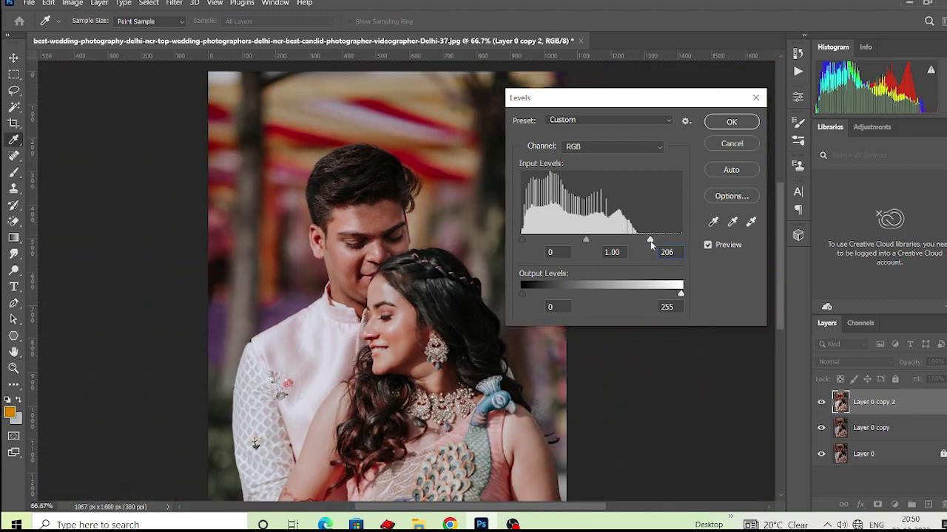
pyautogui.click(731, 122)
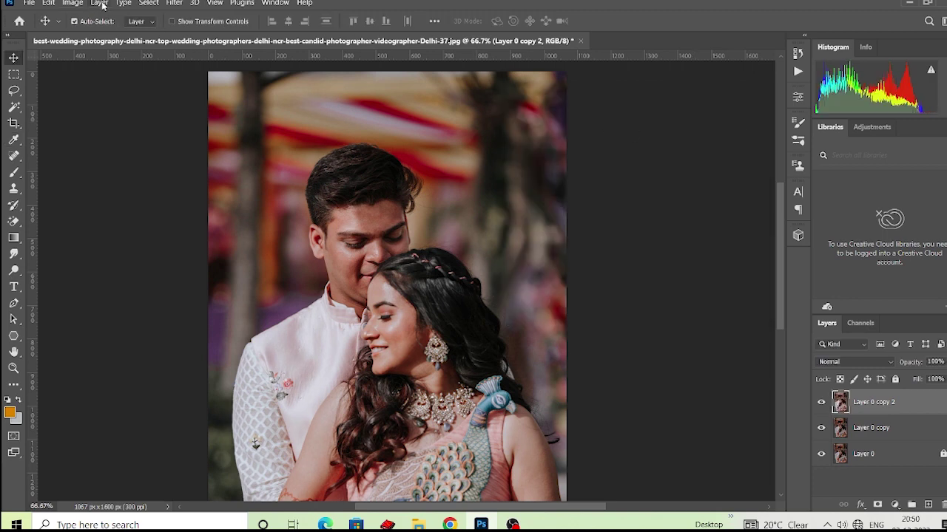
# Apply Levels with white inputs Red 225, Green 224, Blue 235, then hide the layer to compare.
pyautogui.click(65, 4)
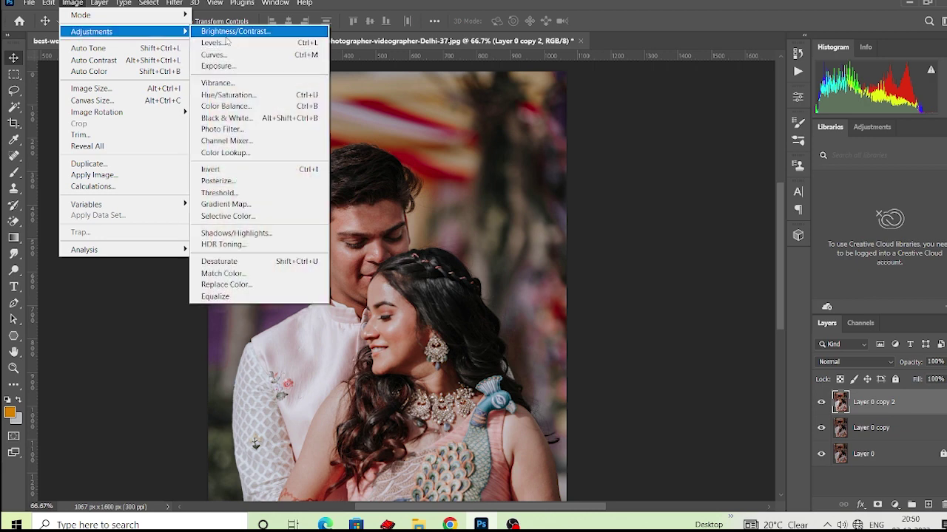
pyautogui.click(233, 44)
pyautogui.click(620, 147)
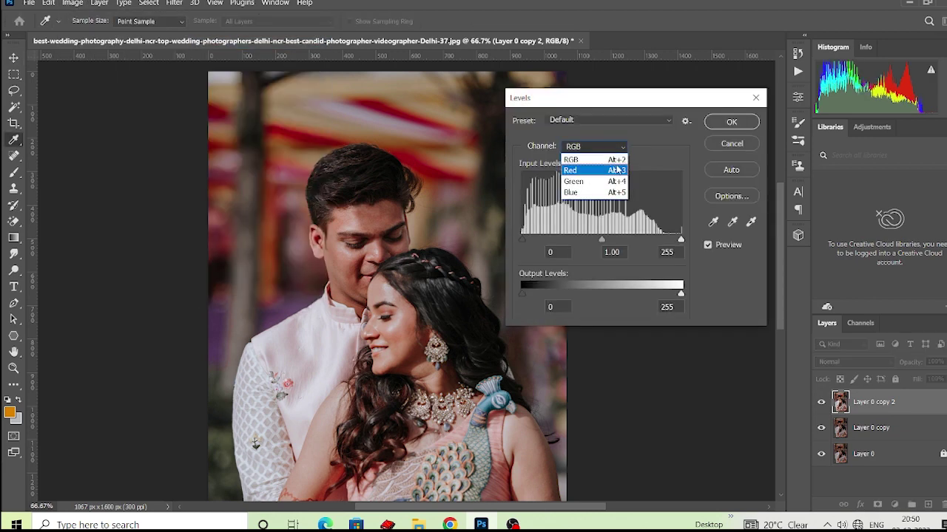
pyautogui.click(613, 156)
pyautogui.moveTo(680, 241); pyautogui.dragTo(662, 241)
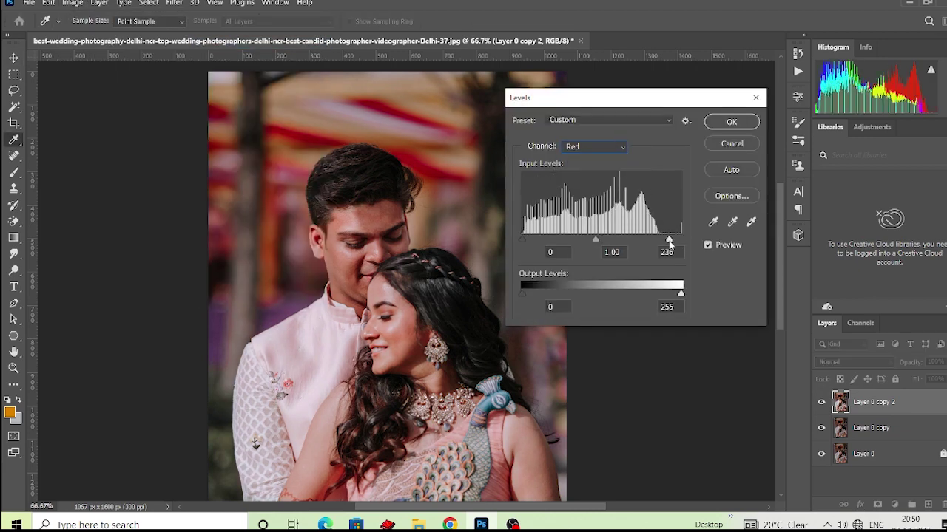
pyautogui.click(591, 149)
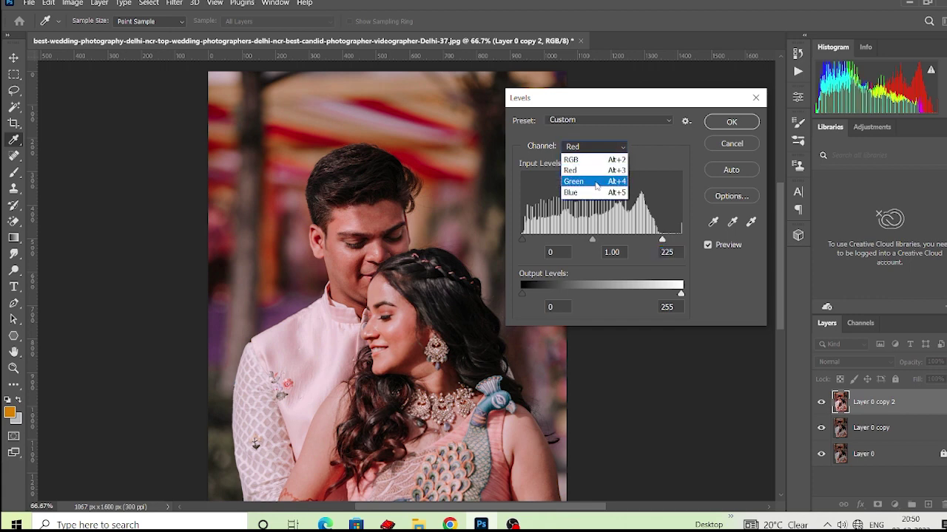
pyautogui.click(584, 181)
pyautogui.moveTo(681, 241); pyautogui.dragTo(669, 241)
pyautogui.click(608, 146)
pyautogui.click(613, 194)
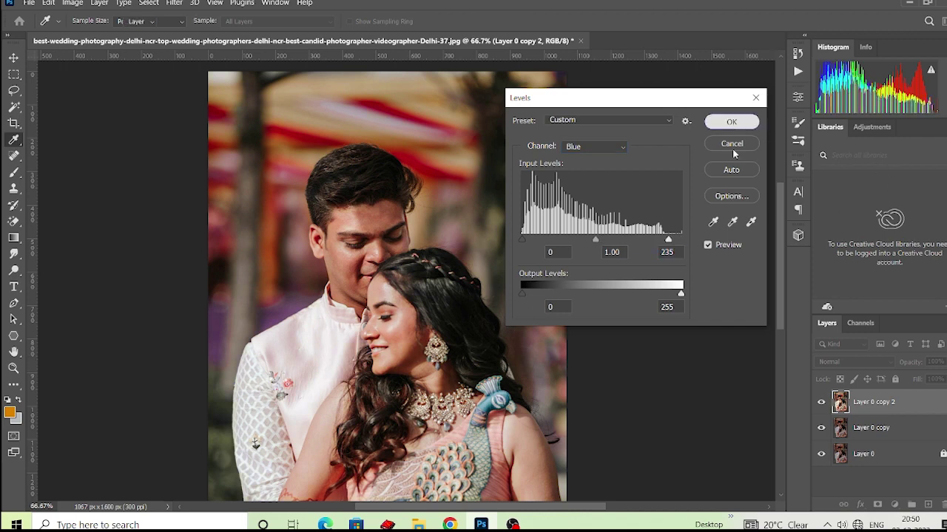
pyautogui.click(731, 122)
pyautogui.click(821, 402)
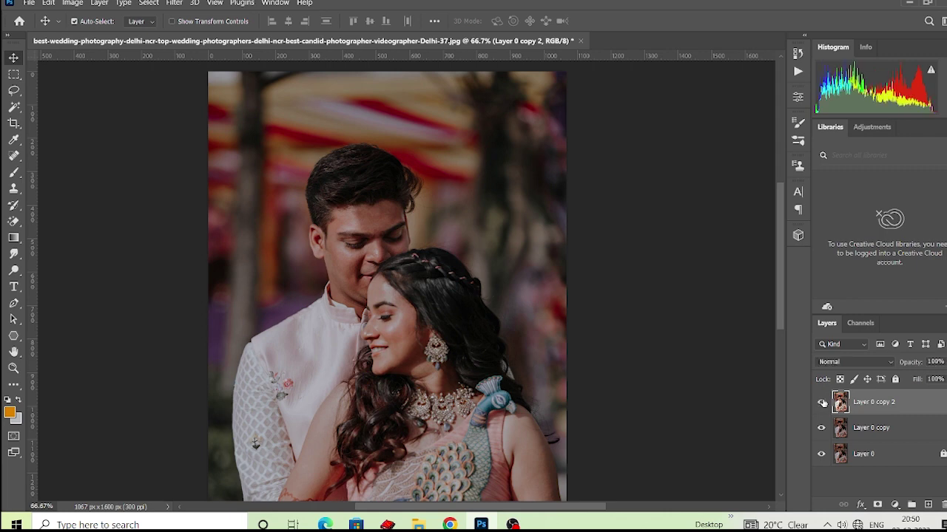
# Show Layer 0 copy 2 again and turn on its transform handles.
pyautogui.click(820, 403)
pyautogui.scroll(-2, 455, 318)
pyautogui.scroll(-2, 454, 318)
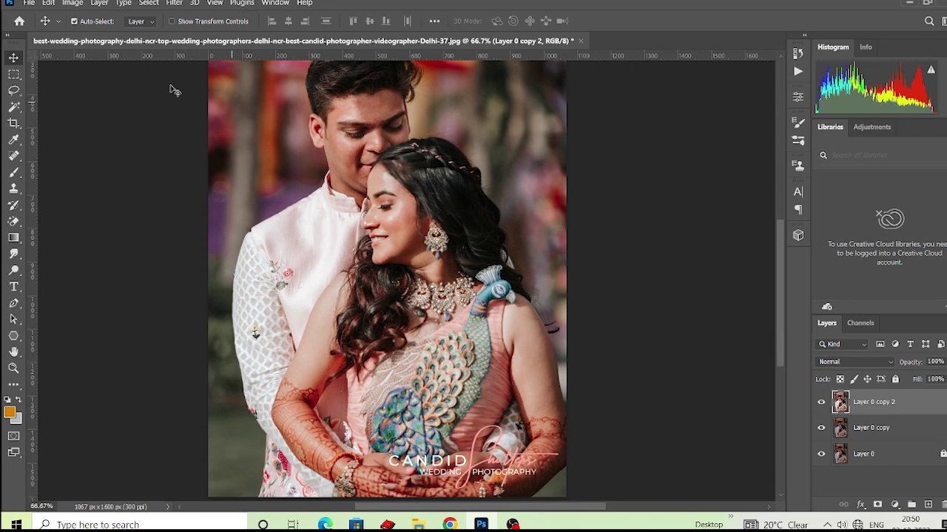
pyautogui.click(73, 3)
pyautogui.click(215, 23)
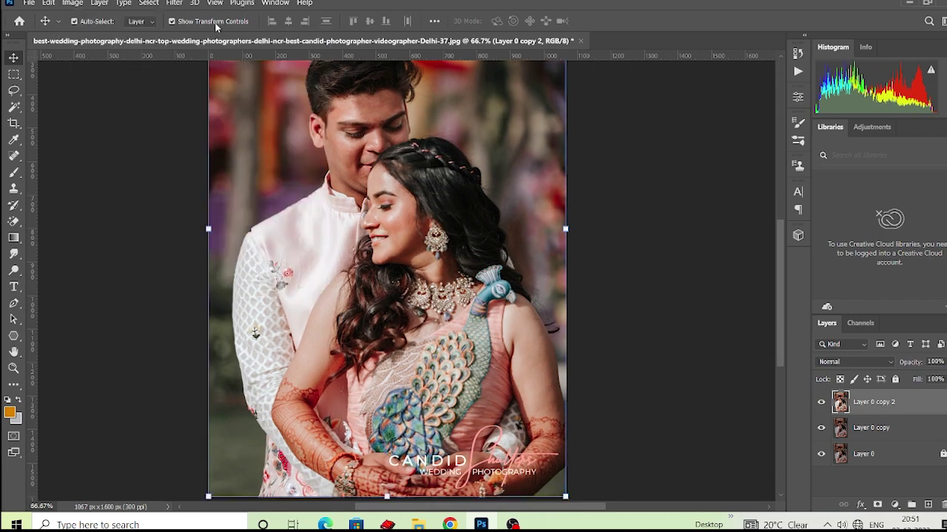
# Apply Brightness/Contrast with Contrast -42 and Brightness 8.
pyautogui.click(82, 3)
pyautogui.click(237, 27)
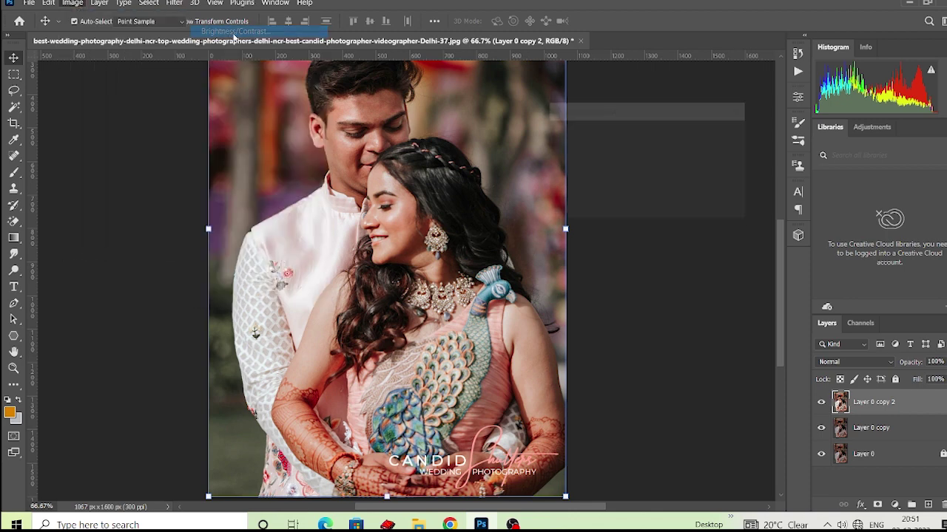
pyautogui.moveTo(617, 179); pyautogui.dragTo(565, 181)
pyautogui.moveTo(618, 194)
pyautogui.mouseDown()
pyautogui.moveTo(637, 195)
pyautogui.moveTo(528, 177)
pyautogui.mouseUp()
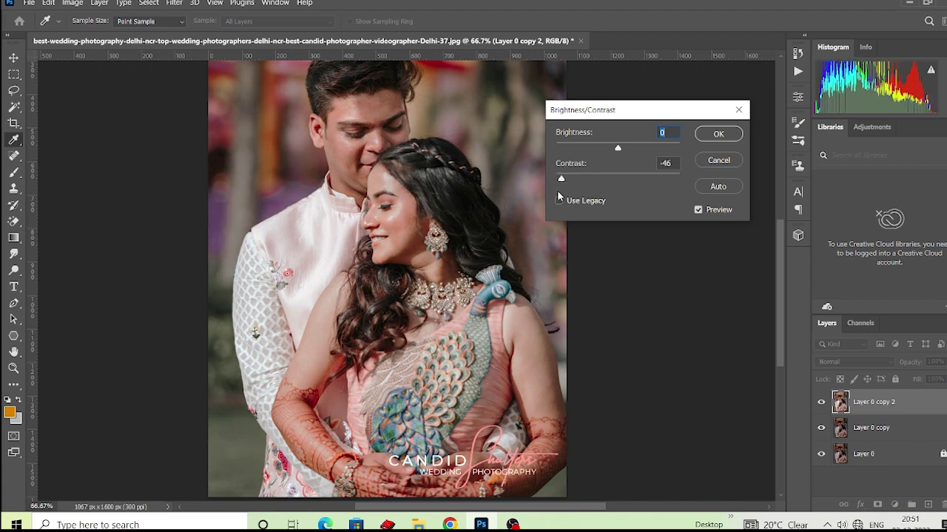
pyautogui.moveTo(559, 195); pyautogui.dragTo(567, 197)
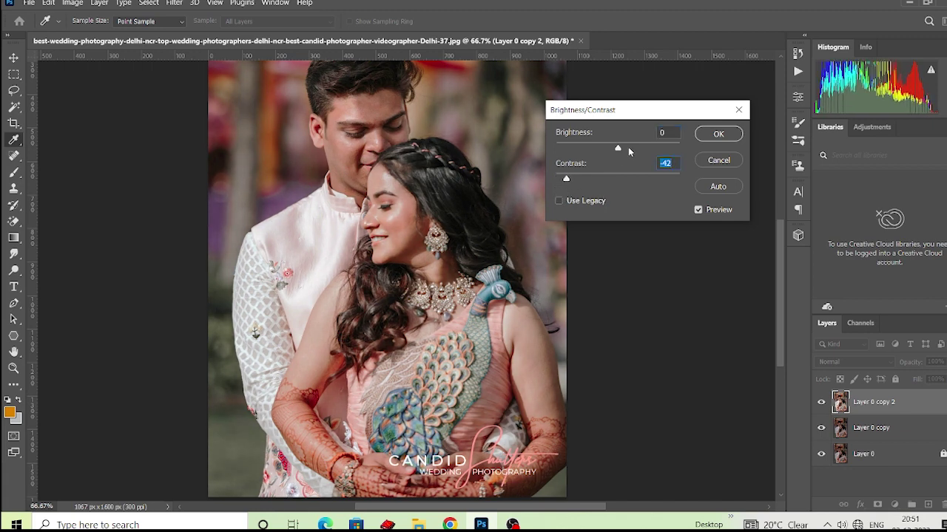
pyautogui.click(622, 149)
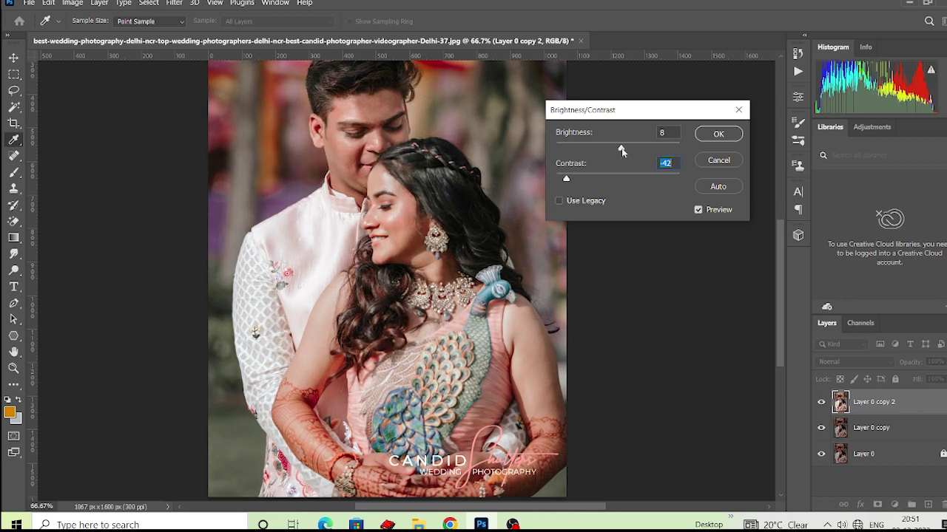
pyautogui.click(719, 134)
# Nudge Layer 0 copy 2 up and back down, toggling its visibility to compare.
pyautogui.press('v')
pyautogui.hotkey('shift', 'Up')
pyautogui.hotkey('shift', 'Up')
pyautogui.hotkey('shift', 'Up')
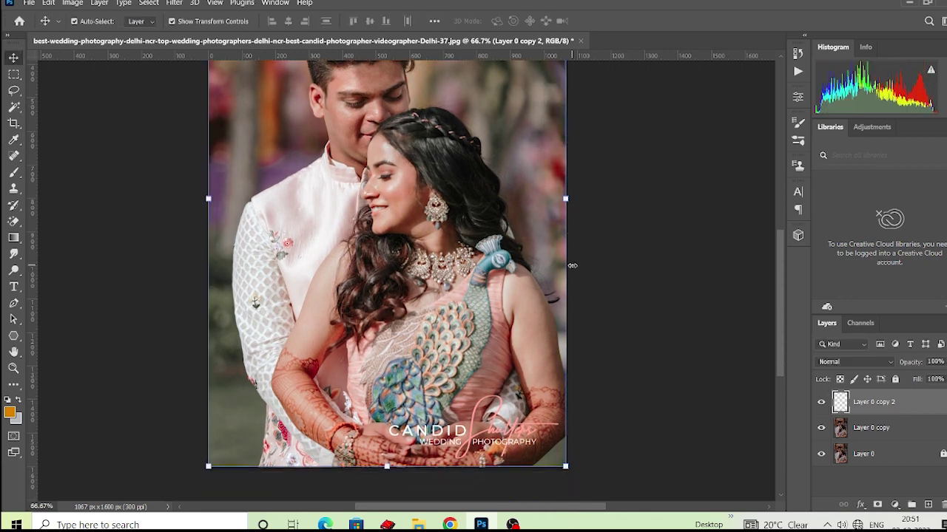
pyautogui.click(684, 251)
pyautogui.click(822, 402)
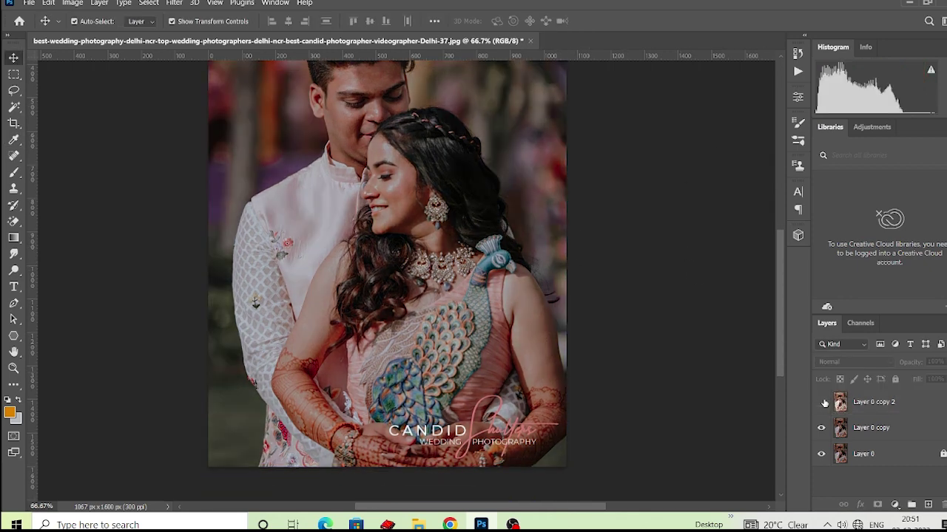
pyautogui.click(821, 403)
pyautogui.hotkey('shift', 'Down')
pyautogui.hotkey('shift', 'Down')
pyautogui.hotkey('shift', 'Down')
pyautogui.hotkey('shift', 'Down')
pyautogui.hotkey('shift', 'Down')
pyautogui.hotkey('shift', 'Down')
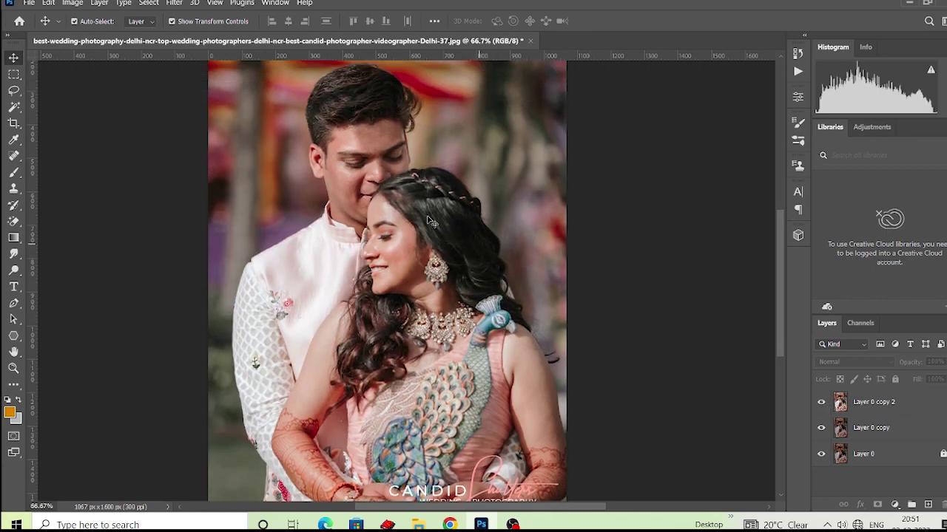
# Browse the Filter menu and close it without applying any filter.
pyautogui.click(174, 3)
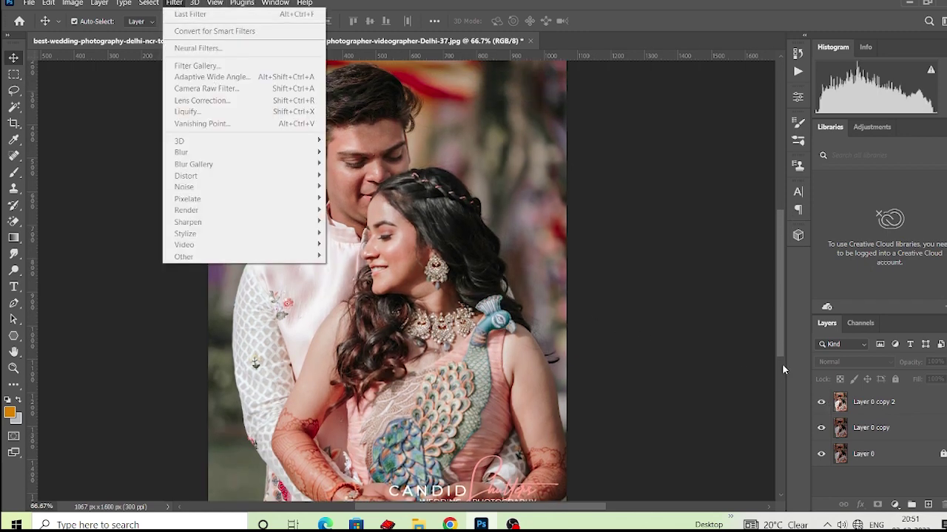
pyautogui.click(870, 399)
pyautogui.click(869, 402)
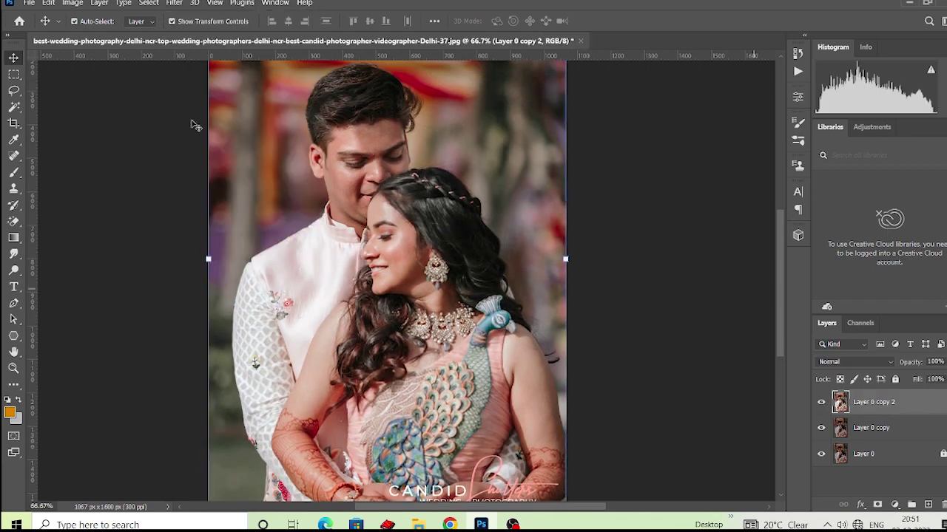
pyautogui.click(185, 4)
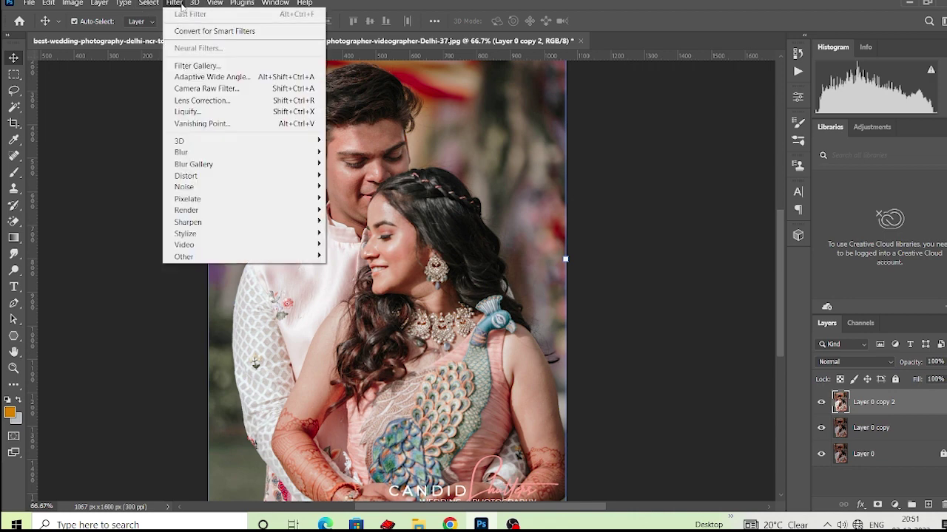
pyautogui.click(82, 140)
pyautogui.click(628, 305)
# Merge Layer 0 copy 2 down into Layer 0 copy and start Camera Raw Filter on it.
pyautogui.click(887, 408)
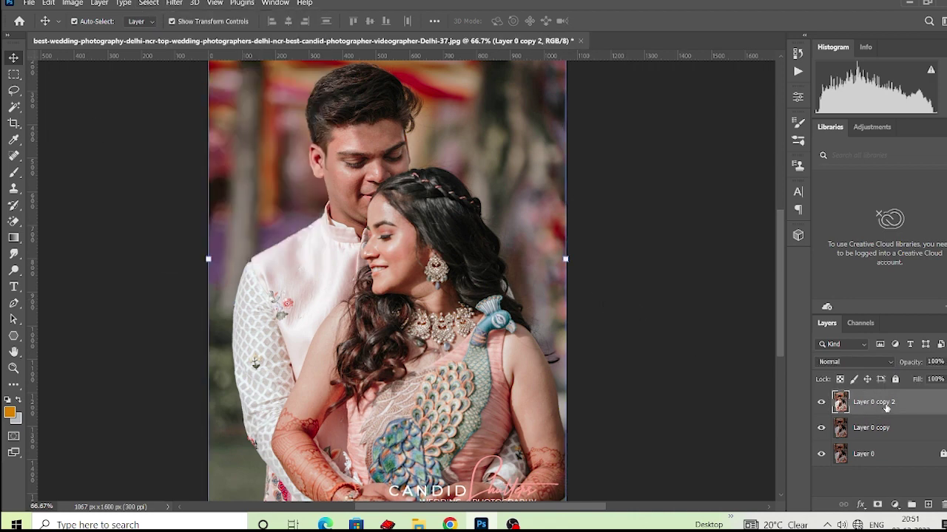
pyautogui.hotkey('ctrl', 'e')
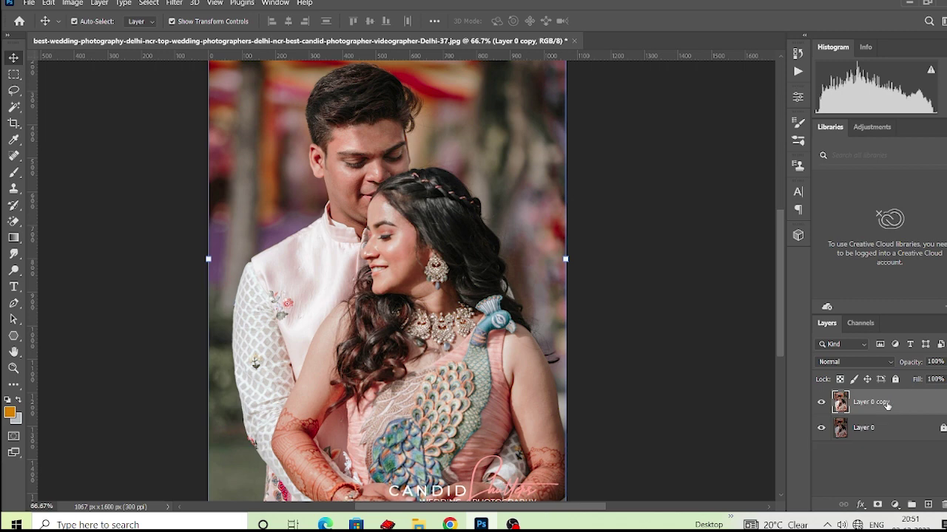
pyautogui.click(649, 326)
pyautogui.click(373, 203)
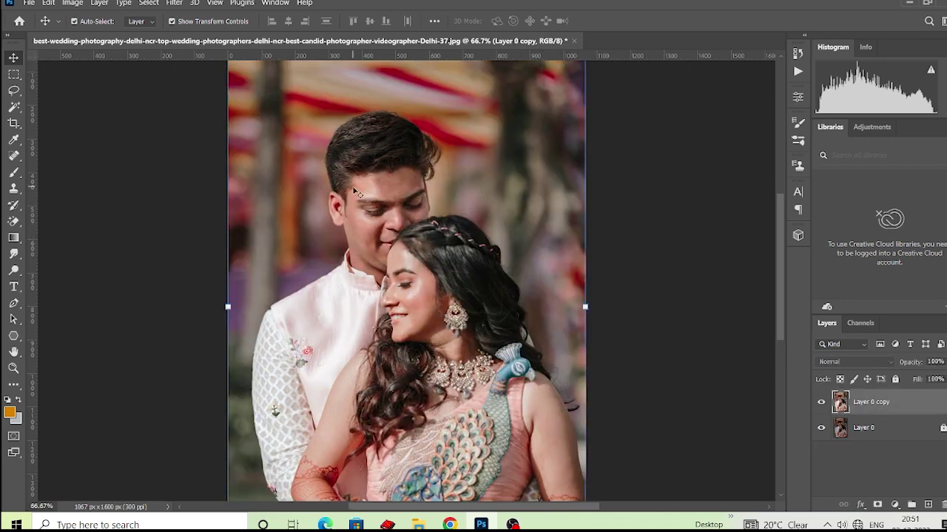
pyautogui.click(172, 2)
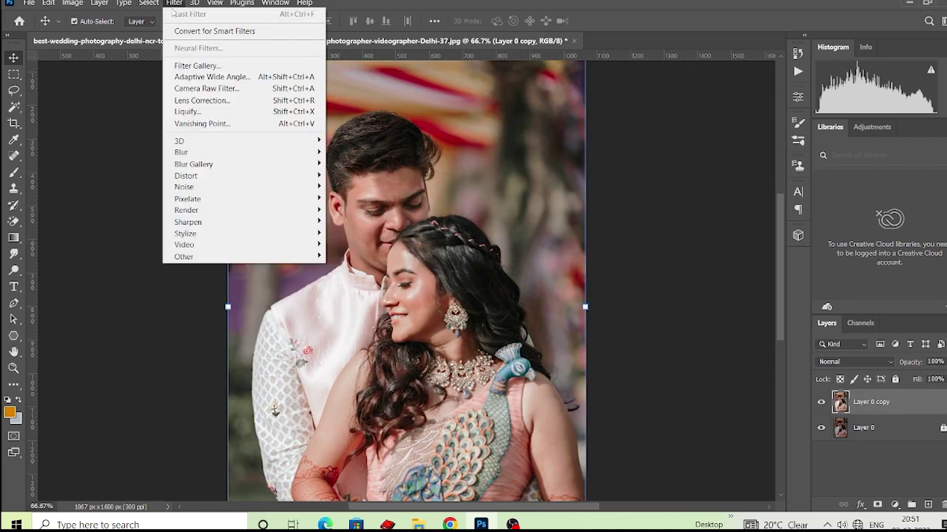
pyautogui.click(238, 92)
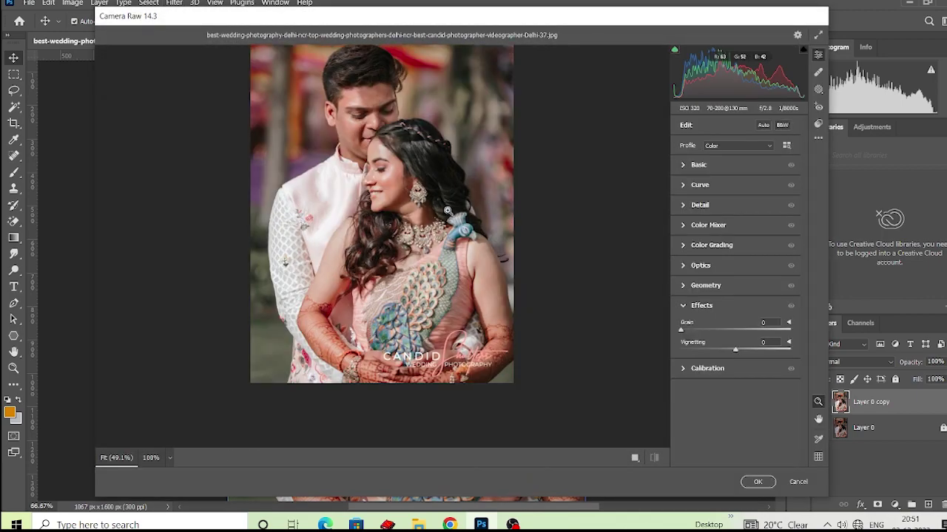
# Expand Camera Raw's Basic panel and raise Contrast to +35.
pyautogui.scroll(2, 447, 212)
pyautogui.scroll(3, 437, 210)
pyautogui.scroll(1, 426, 208)
pyautogui.scroll(2, 399, 188)
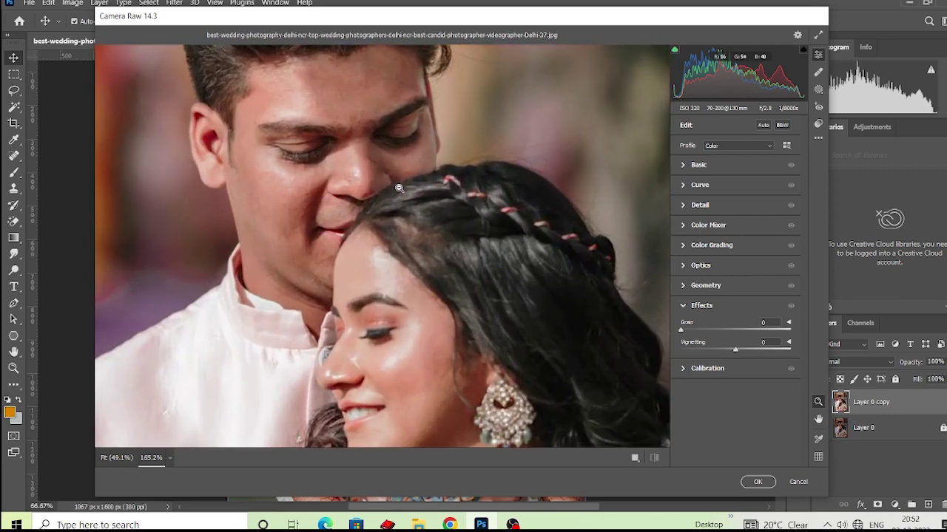
pyautogui.click(684, 185)
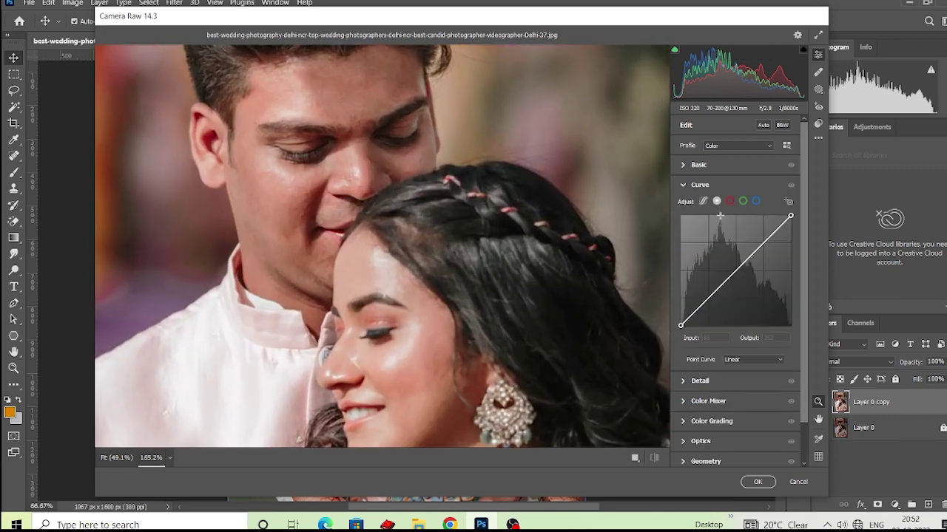
pyautogui.click(687, 166)
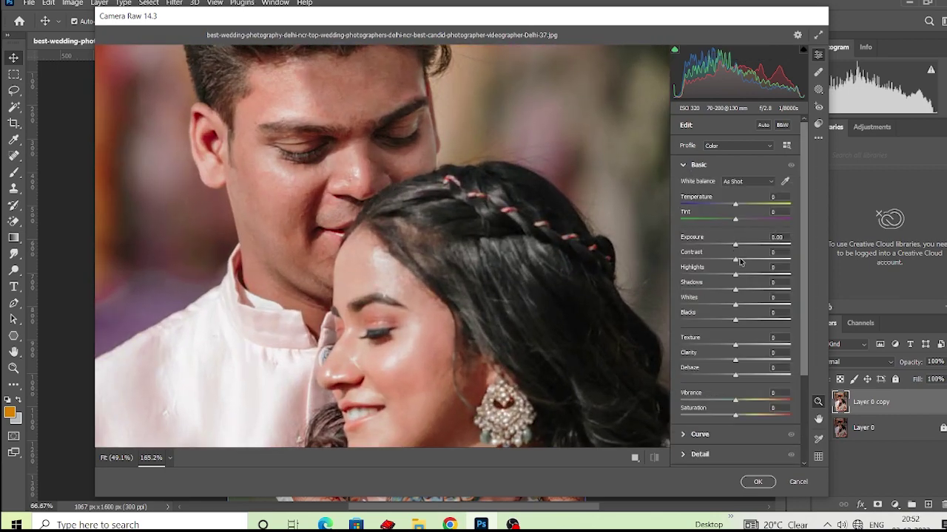
pyautogui.moveTo(735, 259); pyautogui.dragTo(763, 258)
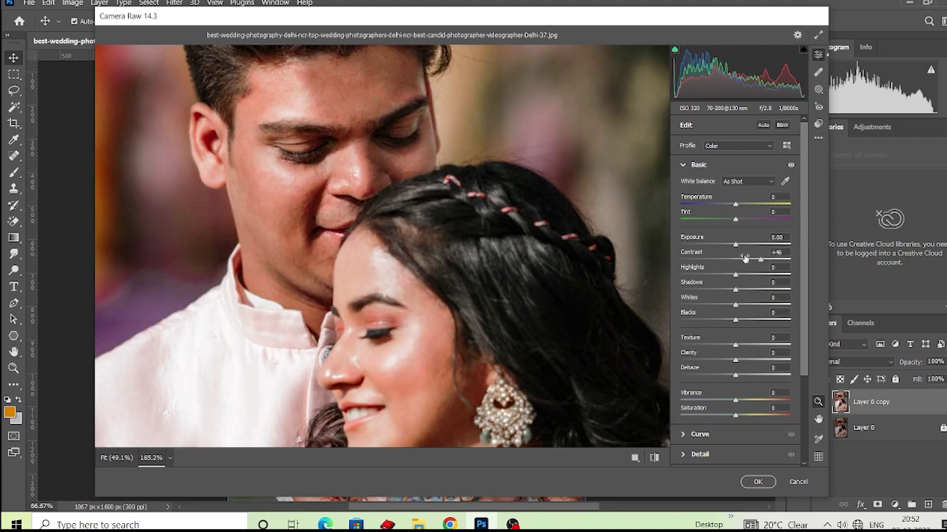
pyautogui.hotkey('ctrl', '0')
pyautogui.moveTo(761, 259); pyautogui.dragTo(755, 261)
# Set Shadows +14, Whites -100, Blacks +4 and Temperature +1.
pyautogui.scroll(3, 458, 222)
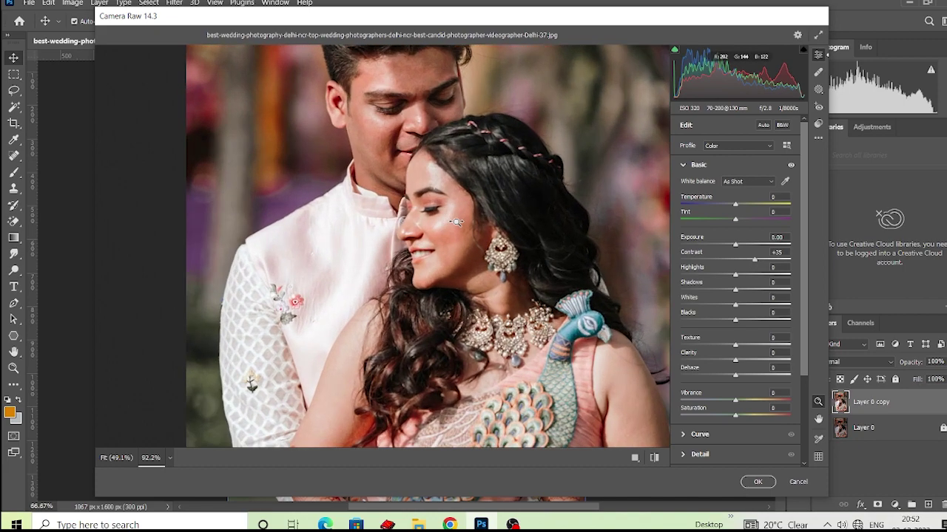
pyautogui.scroll(-3, 458, 222)
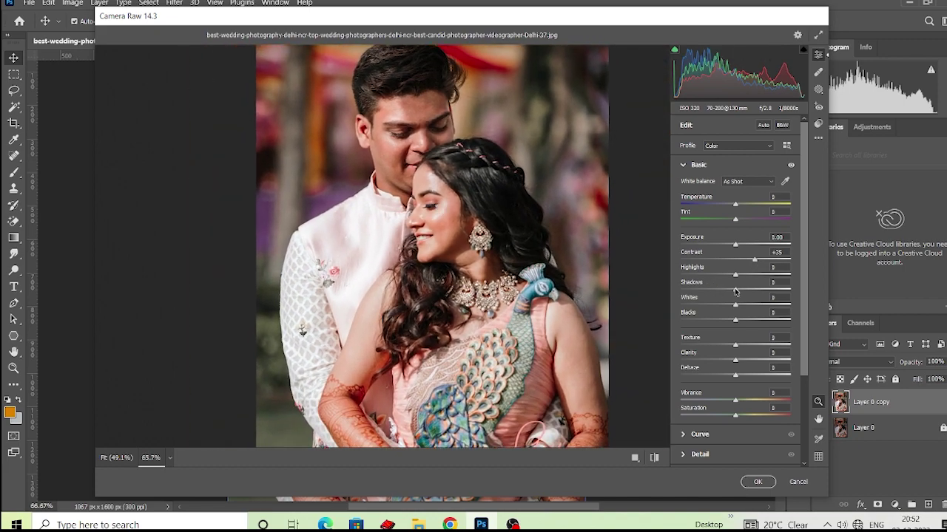
pyautogui.scroll(2, 443, 244)
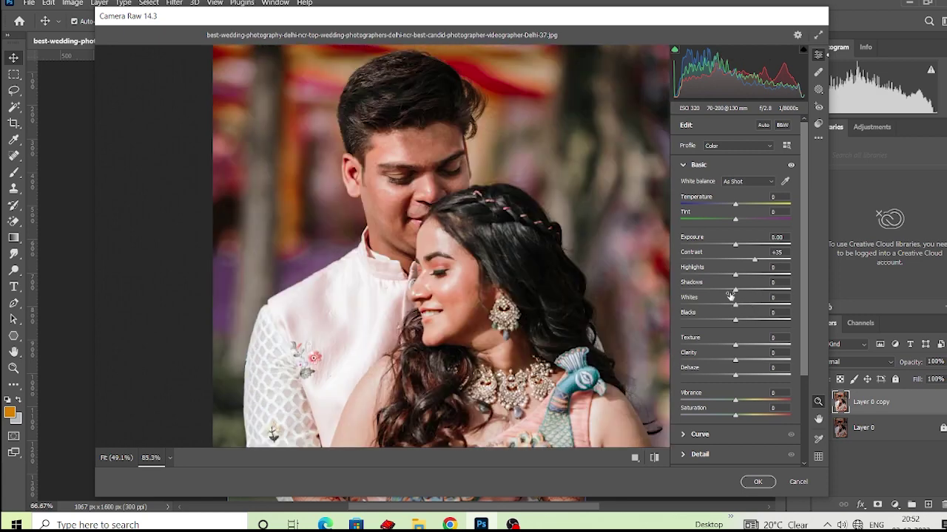
pyautogui.moveTo(735, 290); pyautogui.dragTo(679, 303)
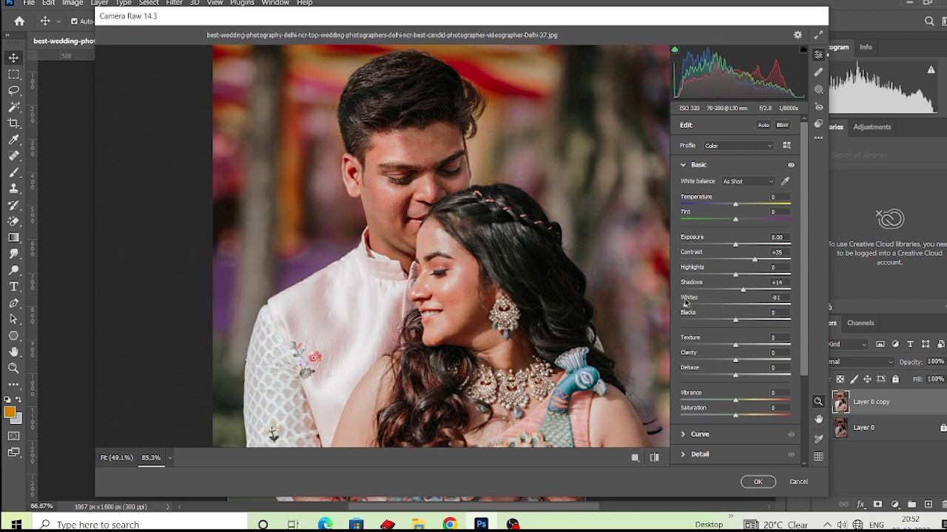
pyautogui.scroll(3, 630, 299)
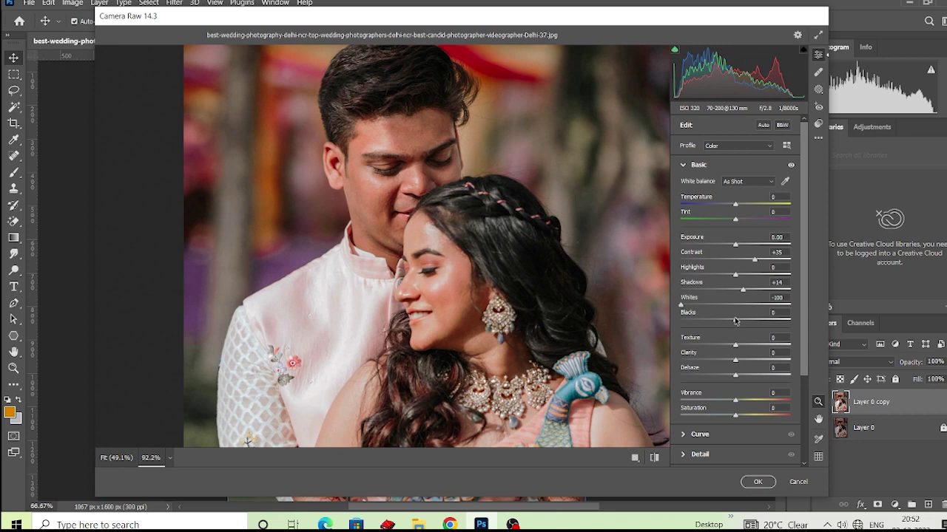
pyautogui.moveTo(735, 320); pyautogui.dragTo(738, 320)
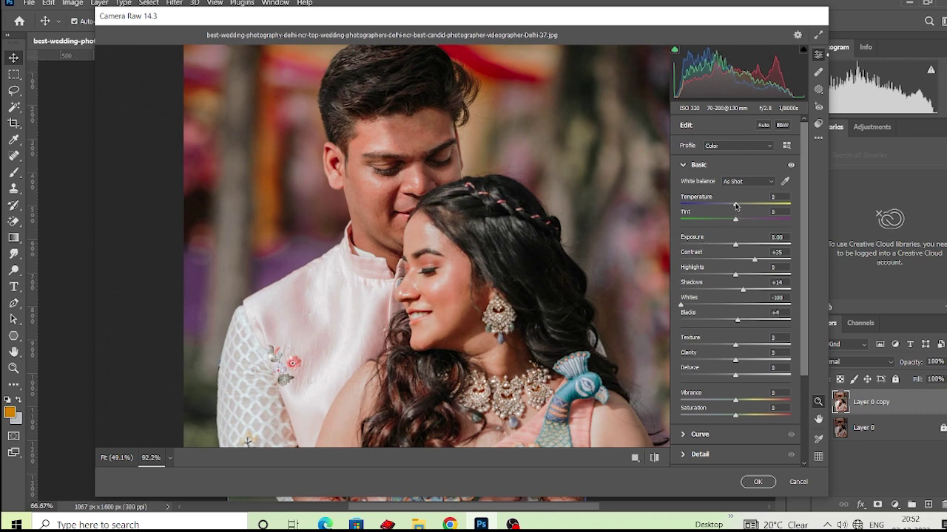
pyautogui.moveTo(736, 206); pyautogui.dragTo(739, 206)
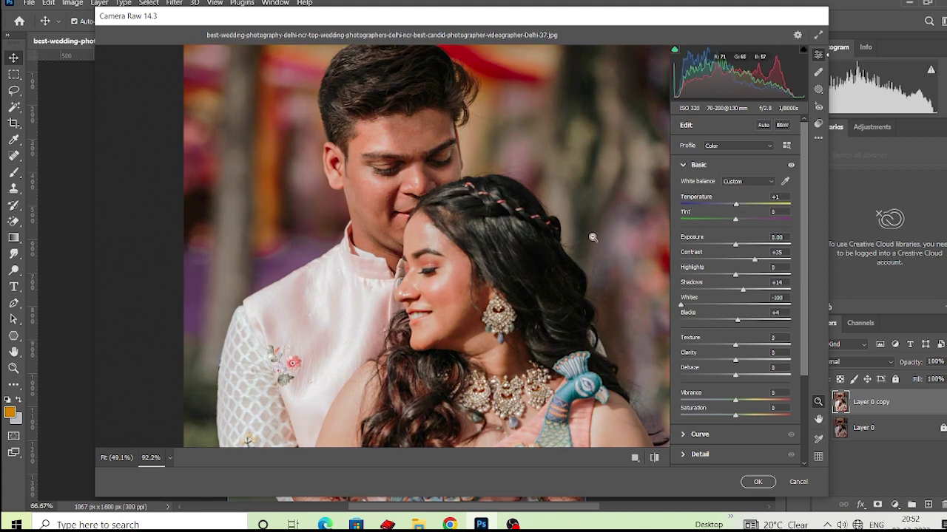
pyautogui.scroll(-2, 725, 284)
pyautogui.scroll(-2, 726, 281)
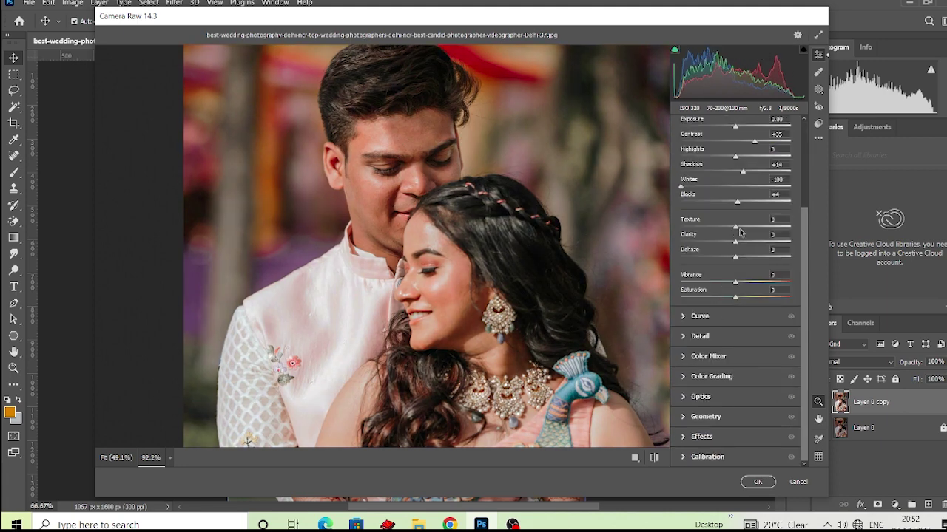
# Set Texture to -26, Dehaze to +4 and Temperature to -5, then zoom the preview onto the bride's face.
pyautogui.moveTo(737, 229)
pyautogui.mouseDown()
pyautogui.moveTo(719, 226)
pyautogui.moveTo(749, 243)
pyautogui.moveTo(741, 244)
pyautogui.mouseUp()
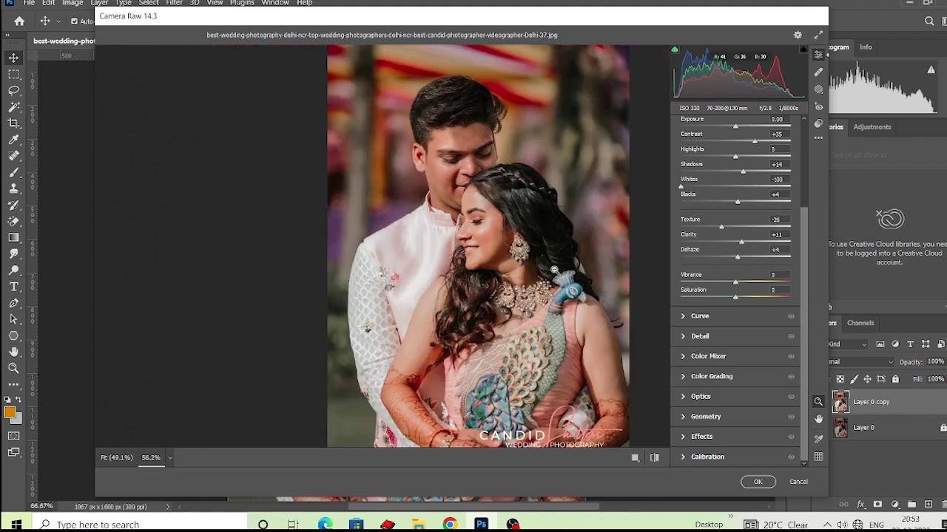
pyautogui.moveTo(734, 259); pyautogui.dragTo(739, 300)
pyautogui.scroll(4, 734, 192)
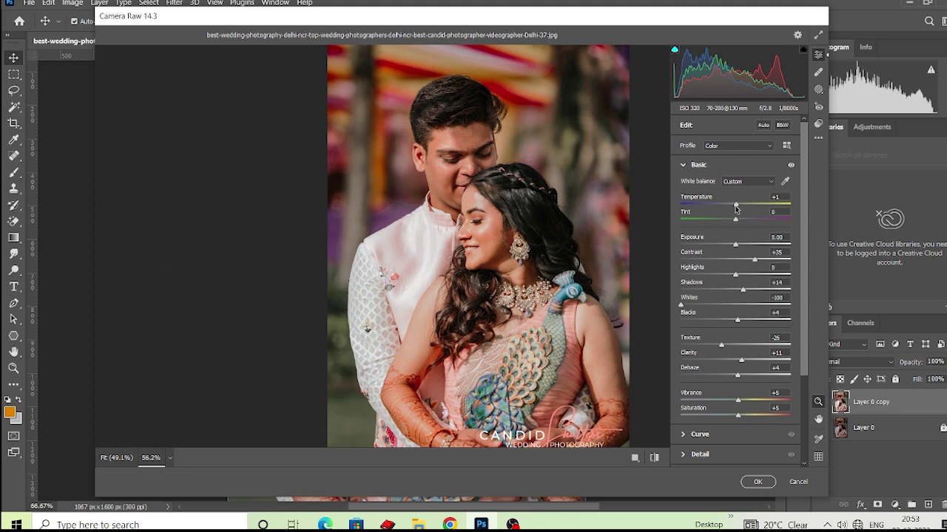
pyautogui.moveTo(735, 209); pyautogui.dragTo(735, 209)
pyautogui.moveTo(735, 210); pyautogui.dragTo(727, 209)
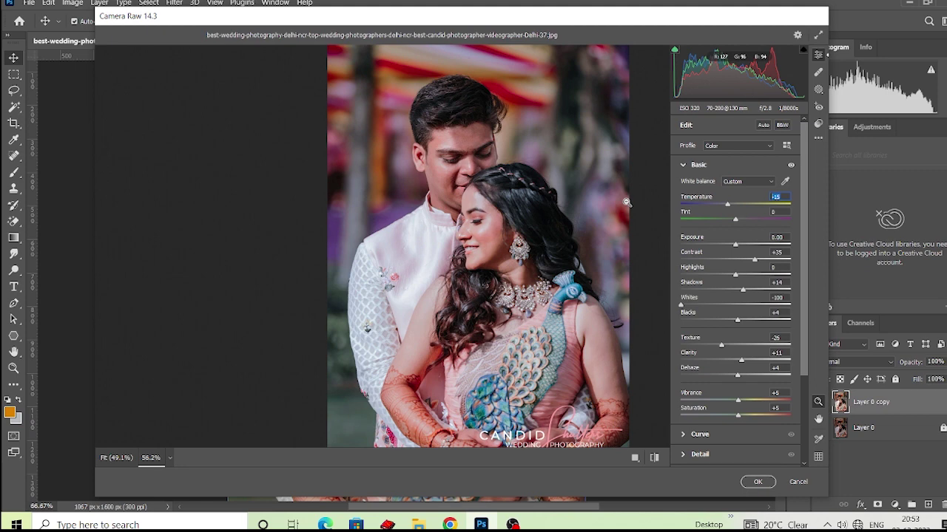
pyautogui.hotkey('shift', 'Up')
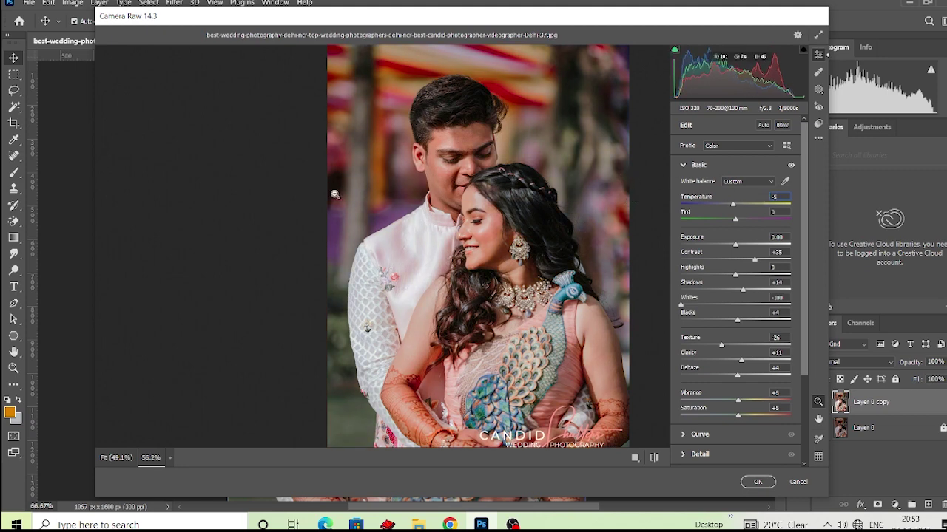
pyautogui.moveTo(284, 181); pyautogui.dragTo(661, 435)
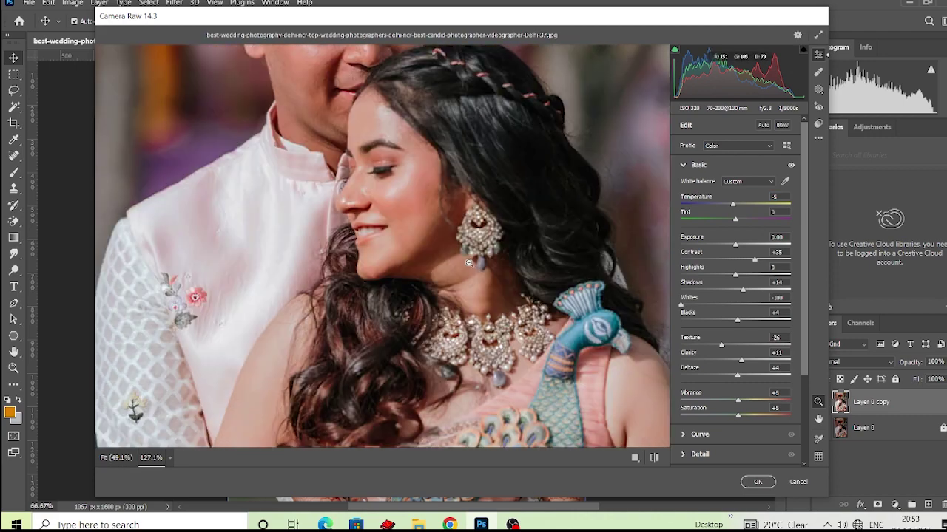
# In the Detail panel, raise Color Noise Reduction to 51 and set Sharpening to 5, checking the faces zoomed in.
pyautogui.click(684, 455)
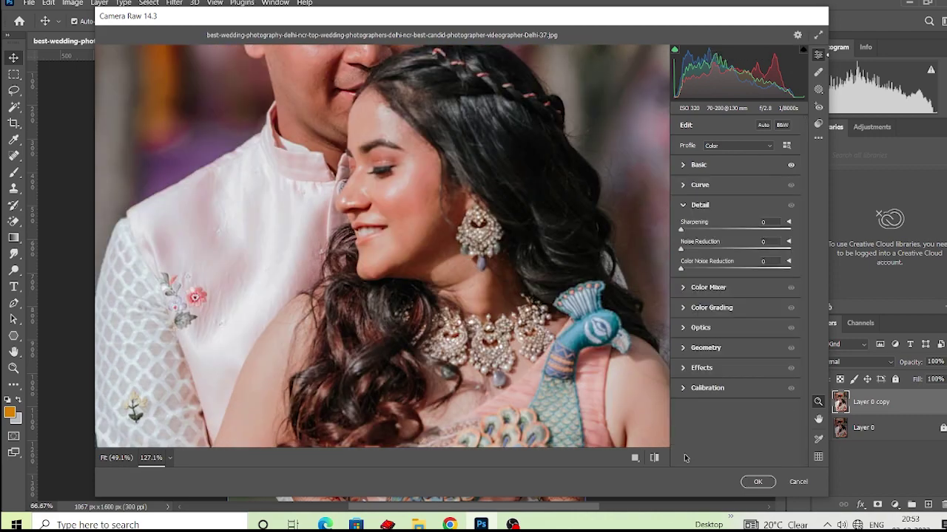
pyautogui.moveTo(606, 311); pyautogui.dragTo(497, 271)
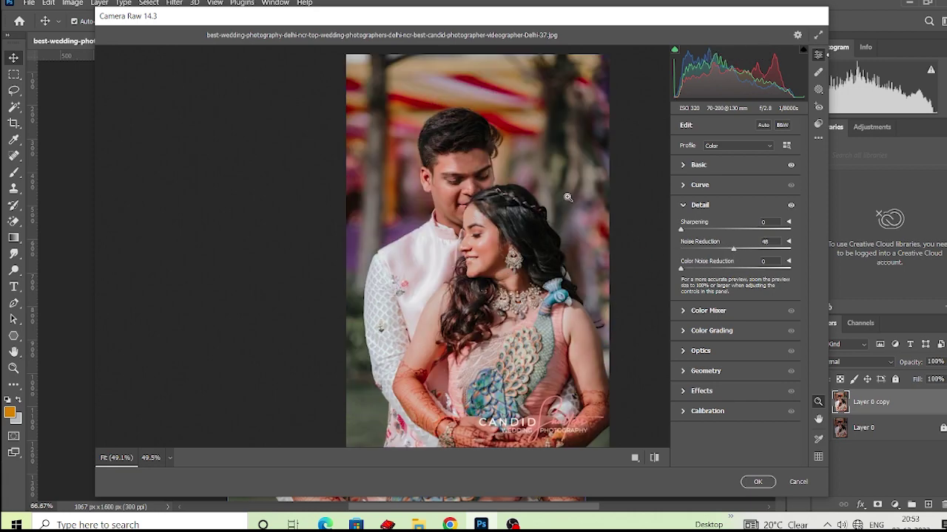
pyautogui.moveTo(470, 206); pyautogui.dragTo(519, 260)
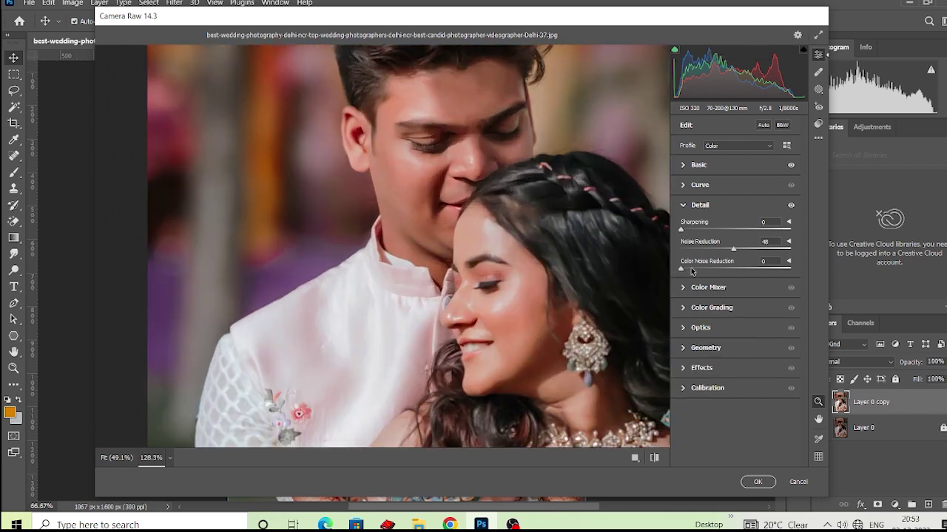
pyautogui.moveTo(692, 271); pyautogui.dragTo(711, 267)
pyautogui.moveTo(712, 271); pyautogui.dragTo(715, 271)
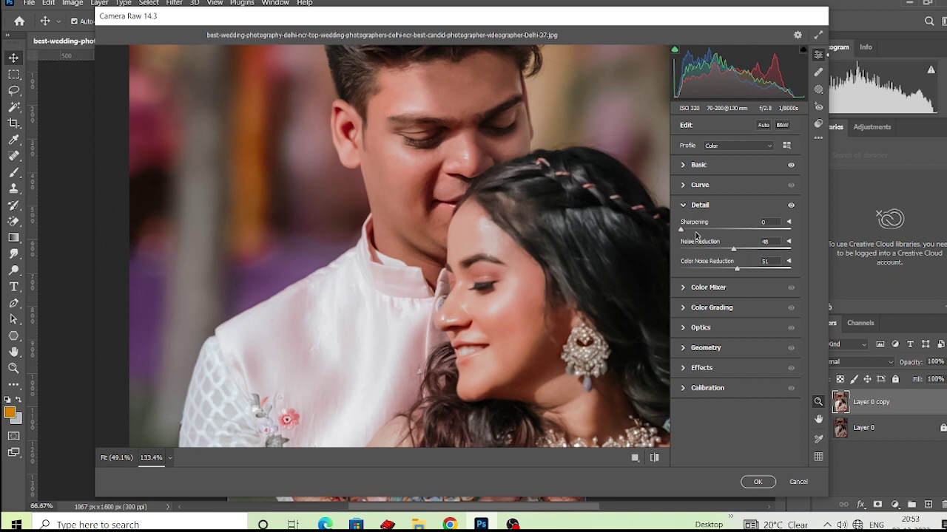
pyautogui.moveTo(695, 236); pyautogui.dragTo(689, 232)
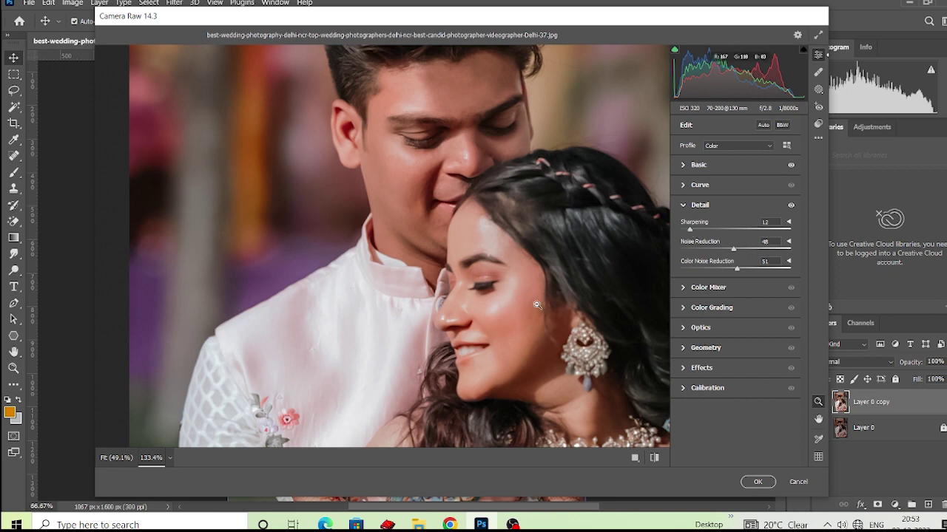
pyautogui.moveTo(688, 231); pyautogui.dragTo(683, 231)
pyautogui.moveTo(560, 255)
pyautogui.mouseDown()
pyautogui.moveTo(516, 249)
pyautogui.moveTo(488, 268)
pyautogui.mouseUp()
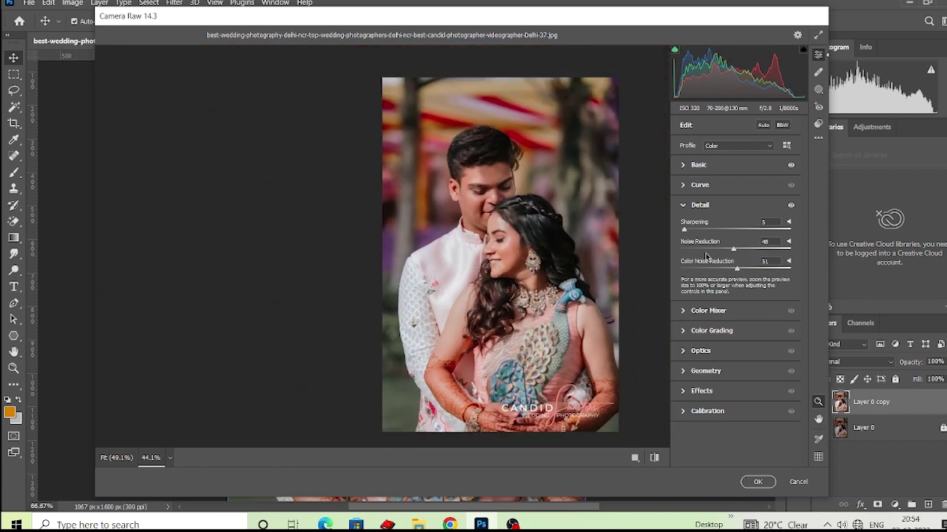
# Set Color Mixer saturation to Reds -23, Oranges -6, Blues +99 and Magentas +57.
pyautogui.click(684, 310)
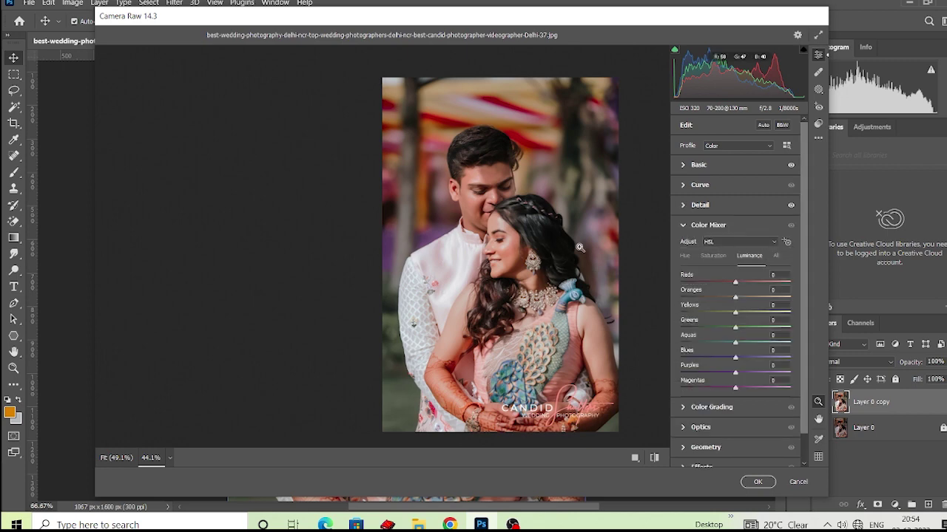
pyautogui.moveTo(595, 270); pyautogui.dragTo(669, 277)
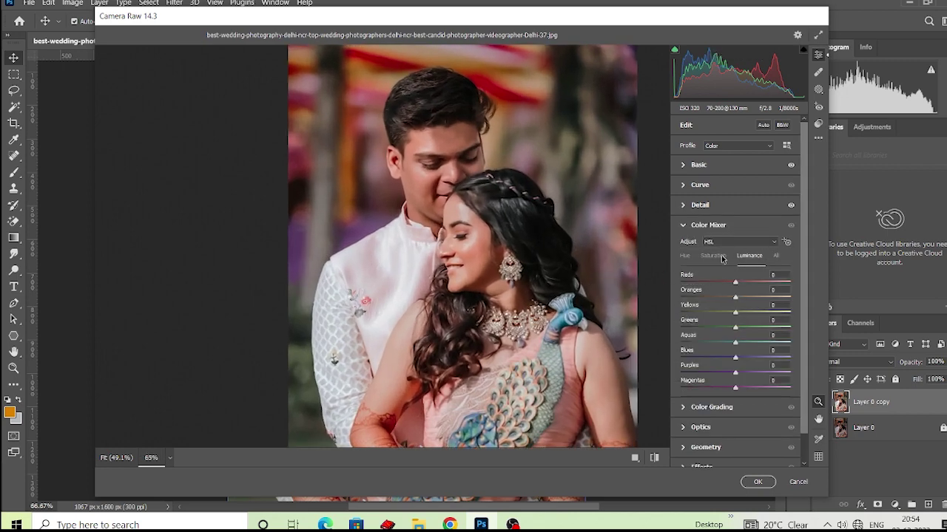
pyautogui.click(714, 255)
pyautogui.moveTo(735, 282); pyautogui.dragTo(712, 285)
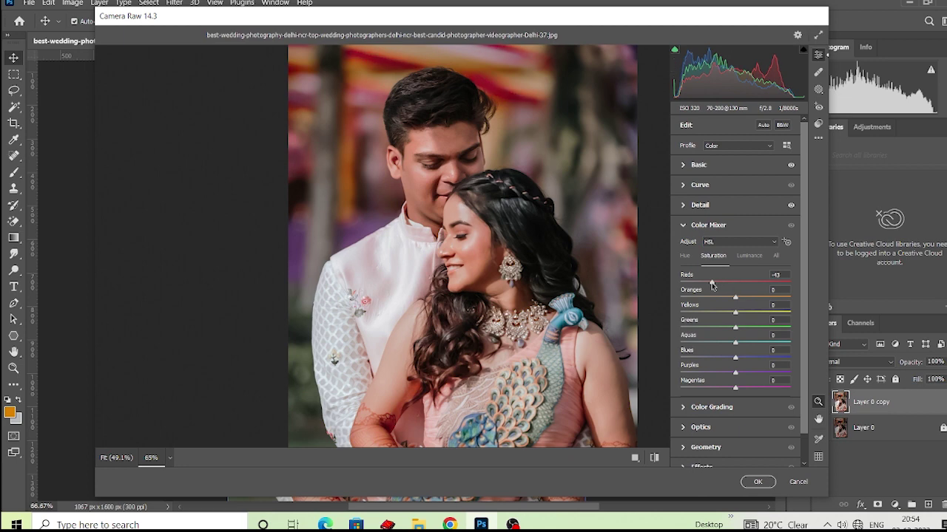
pyautogui.moveTo(712, 285); pyautogui.dragTo(723, 283)
pyautogui.moveTo(734, 298); pyautogui.dragTo(731, 298)
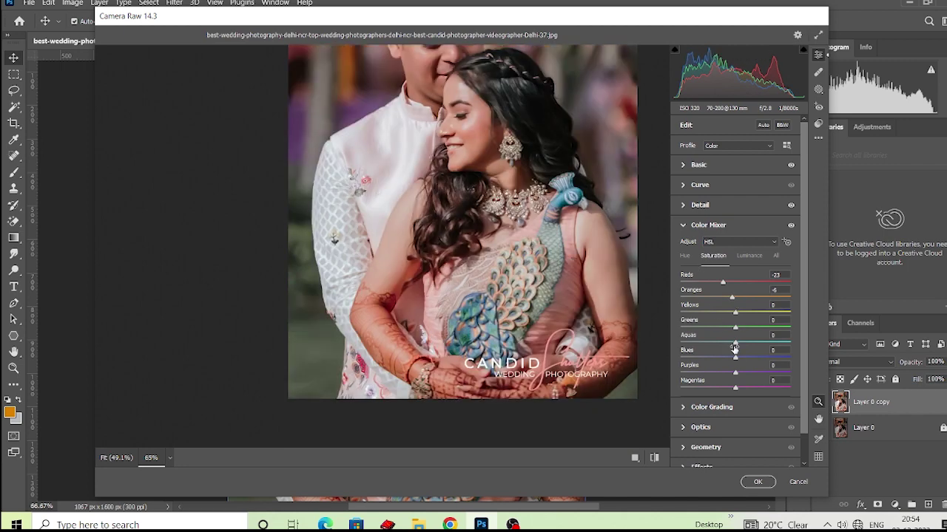
pyautogui.moveTo(736, 357); pyautogui.dragTo(791, 357)
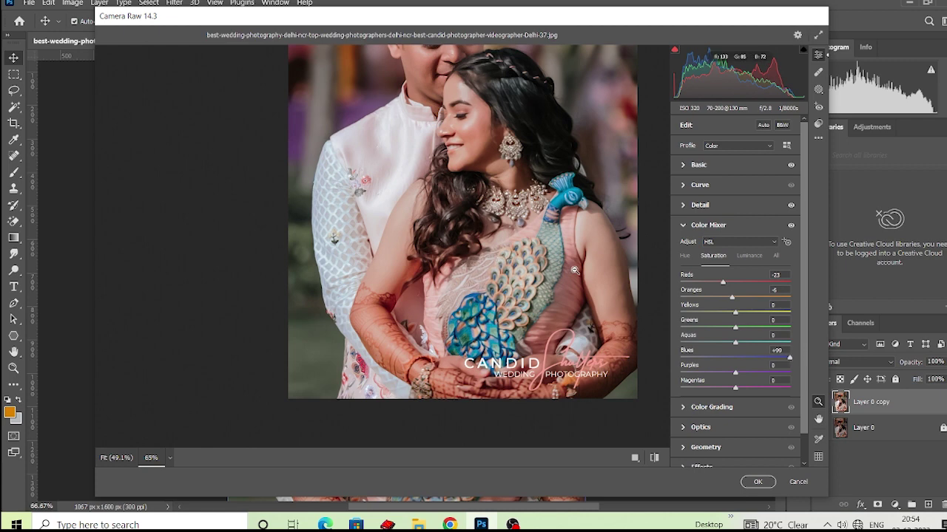
pyautogui.moveTo(735, 387)
pyautogui.mouseDown()
pyautogui.moveTo(806, 396)
pyautogui.moveTo(766, 387)
pyautogui.mouseUp()
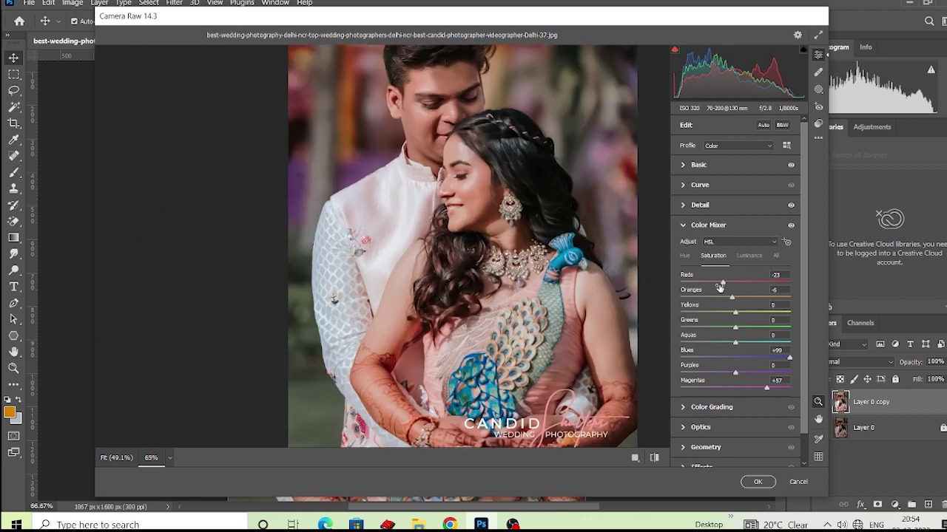
pyautogui.moveTo(736, 282)
pyautogui.mouseDown()
pyautogui.moveTo(747, 291)
pyautogui.moveTo(731, 303)
pyautogui.moveTo(735, 286)
pyautogui.moveTo(749, 284)
pyautogui.mouseUp()
# Try shifting the Reds hue, then reset it to 0.
pyautogui.click(686, 255)
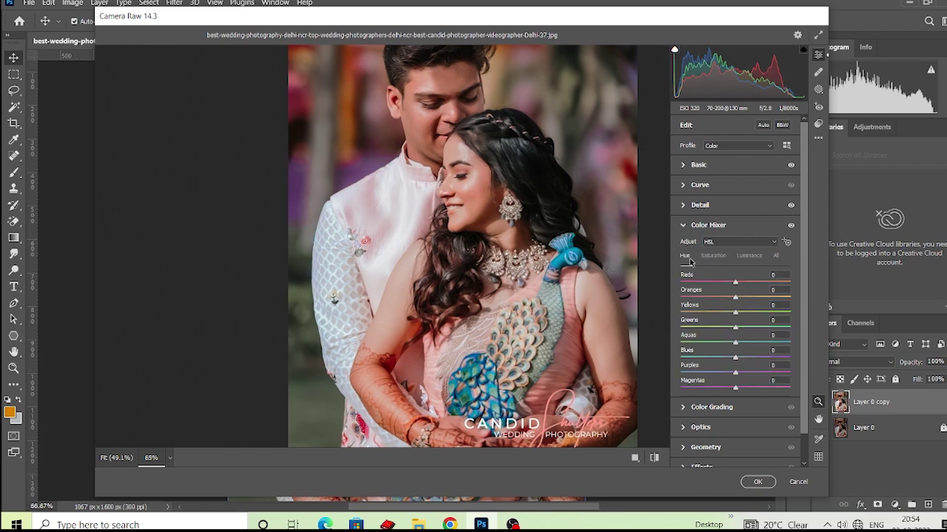
pyautogui.moveTo(735, 285)
pyautogui.mouseDown()
pyautogui.moveTo(713, 285)
pyautogui.moveTo(737, 287)
pyautogui.mouseUp()
pyautogui.doubleClick(736, 285)
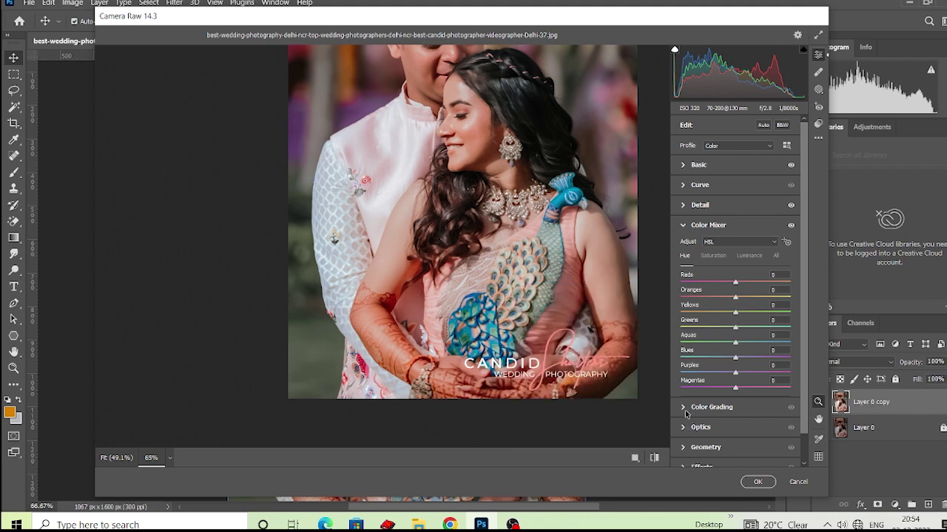
# Set the Optics lens Vignette to -71 to darken the photo's edges.
pyautogui.click(685, 409)
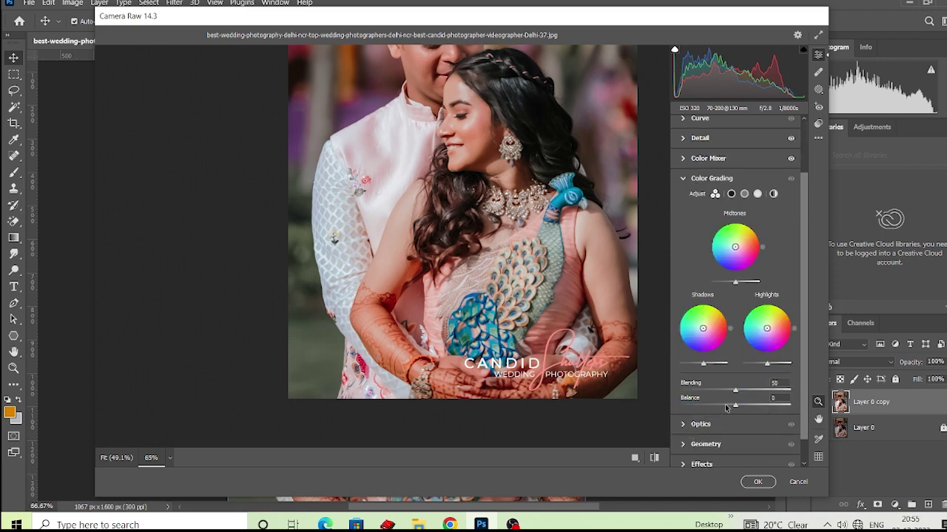
pyautogui.click(682, 426)
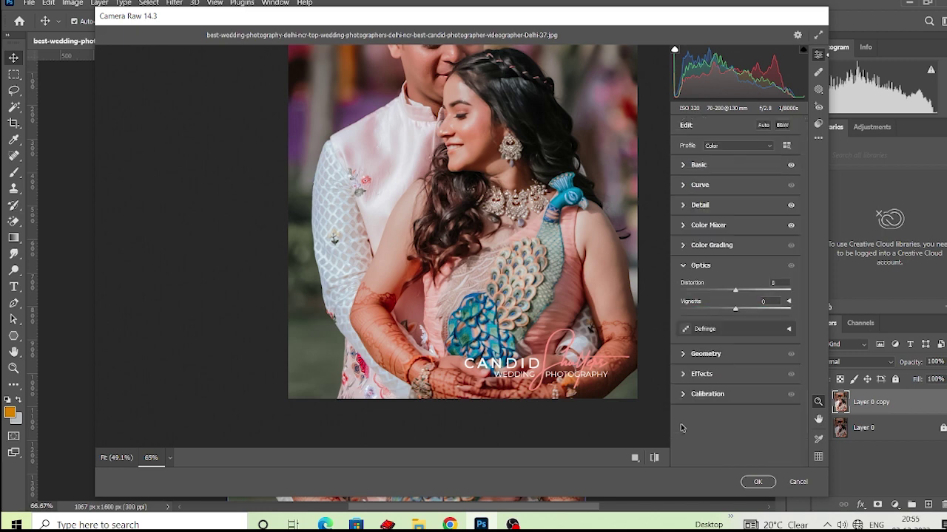
pyautogui.moveTo(736, 310); pyautogui.dragTo(696, 310)
pyautogui.scroll(-1, 525, 278)
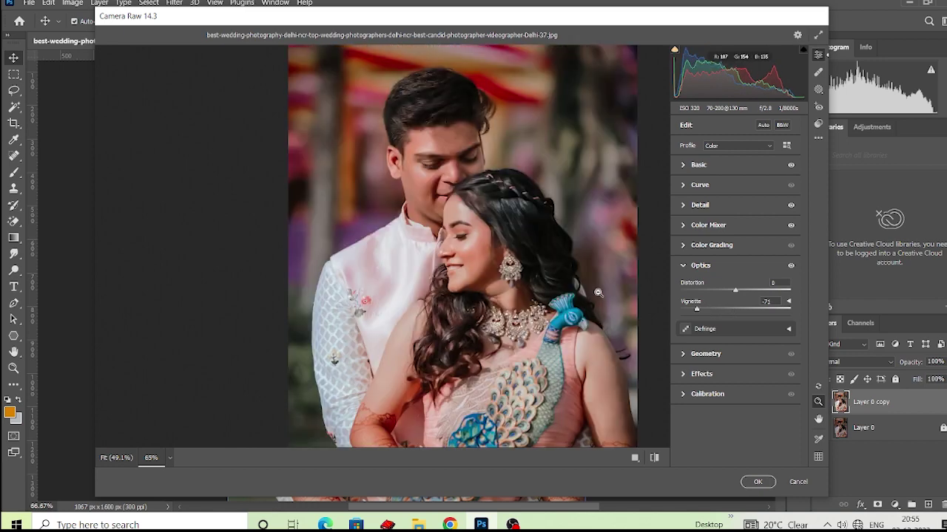
pyautogui.scroll(-1, 525, 278)
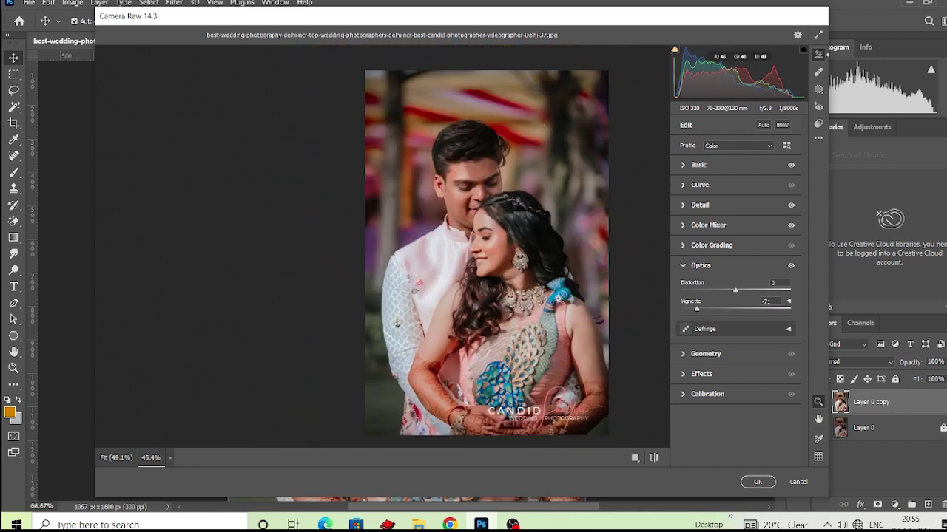
pyautogui.click(686, 375)
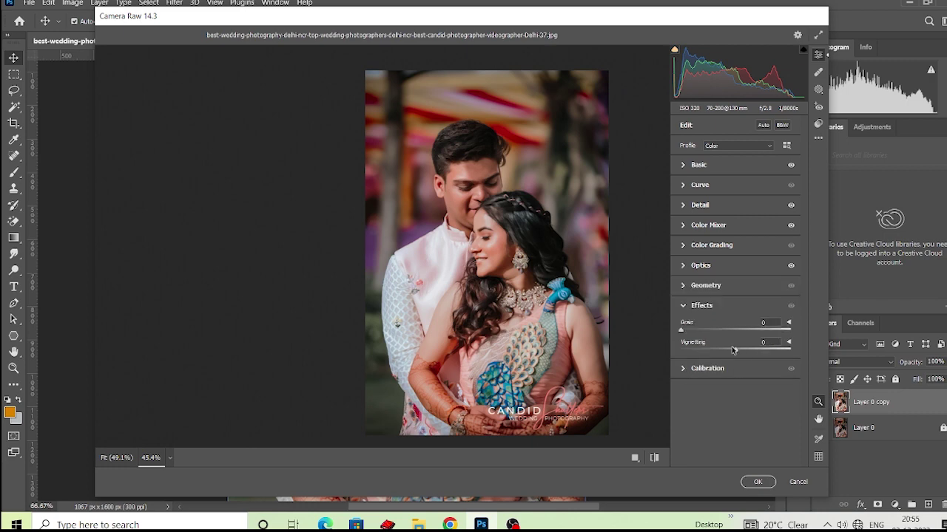
# Add Grain 7 and -11 Vignetting, ease the lens vignette to -36, and apply the Camera Raw edits.
pyautogui.moveTo(735, 348)
pyautogui.mouseDown()
pyautogui.moveTo(687, 333)
pyautogui.moveTo(729, 350)
pyautogui.mouseUp()
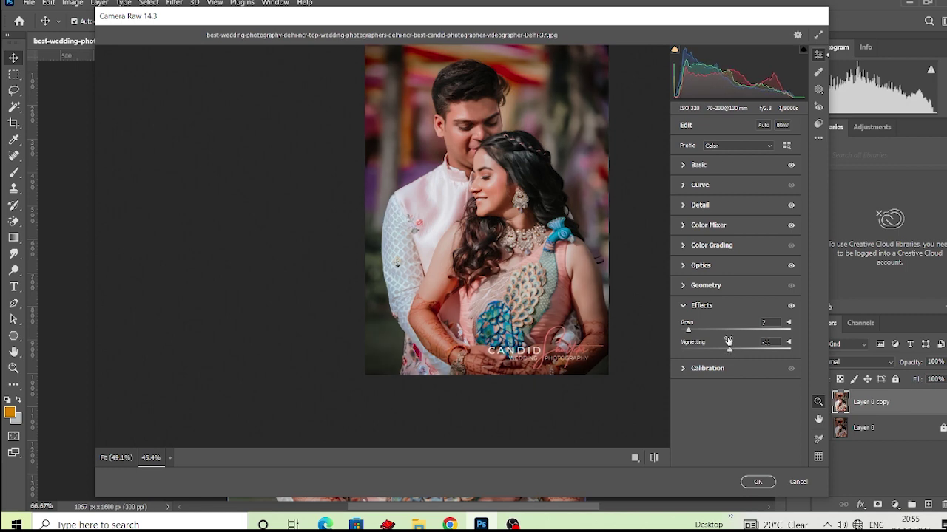
pyautogui.click(684, 265)
pyautogui.moveTo(705, 310); pyautogui.dragTo(715, 313)
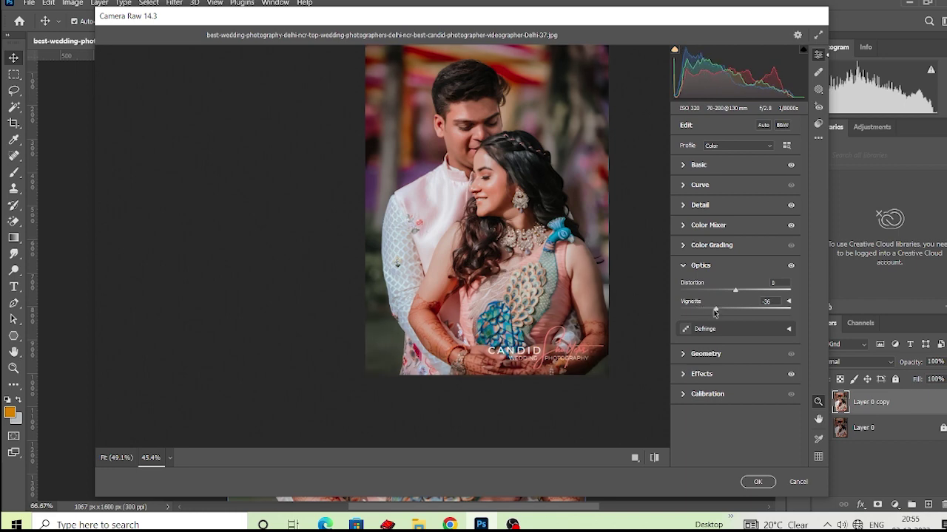
pyautogui.click(757, 482)
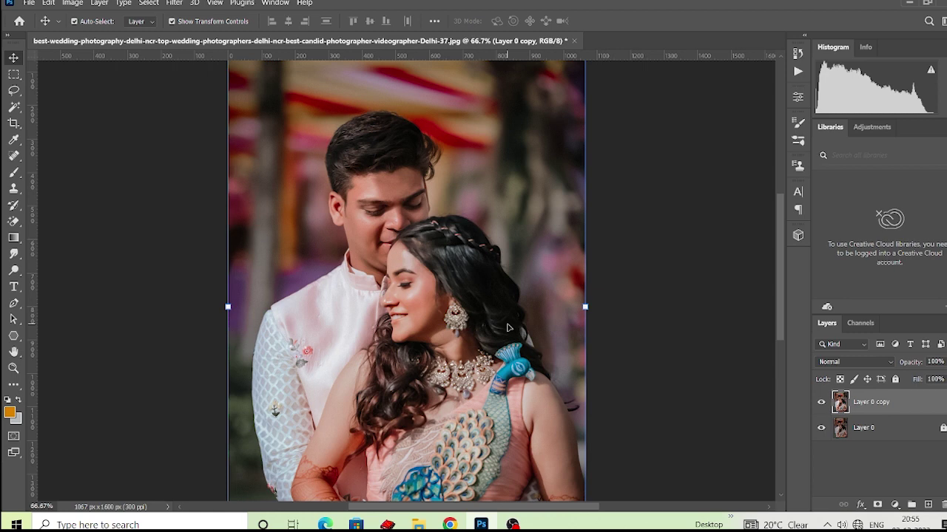
# Select the Dodge tool with a soft round brush enlarged to 150.
pyautogui.click(11, 273)
pyautogui.click(61, 272)
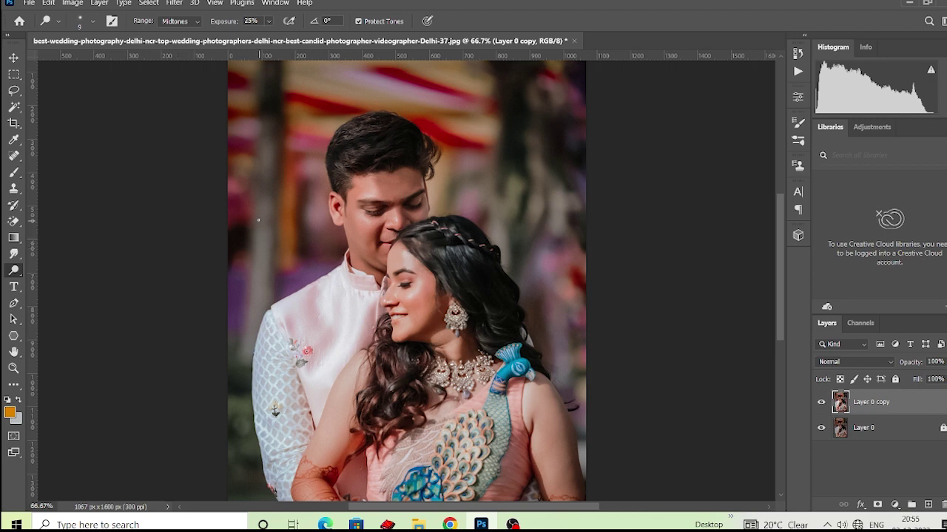
pyautogui.click(80, 20)
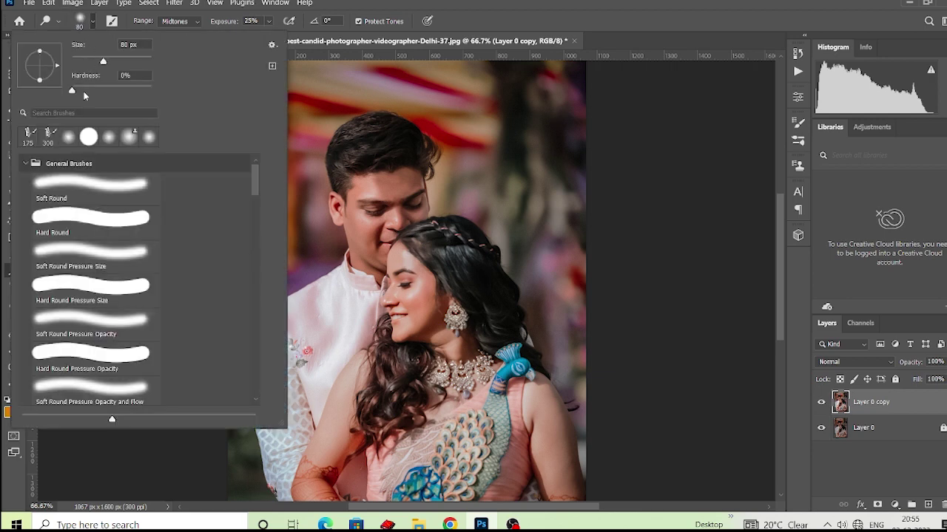
pyautogui.click(92, 191)
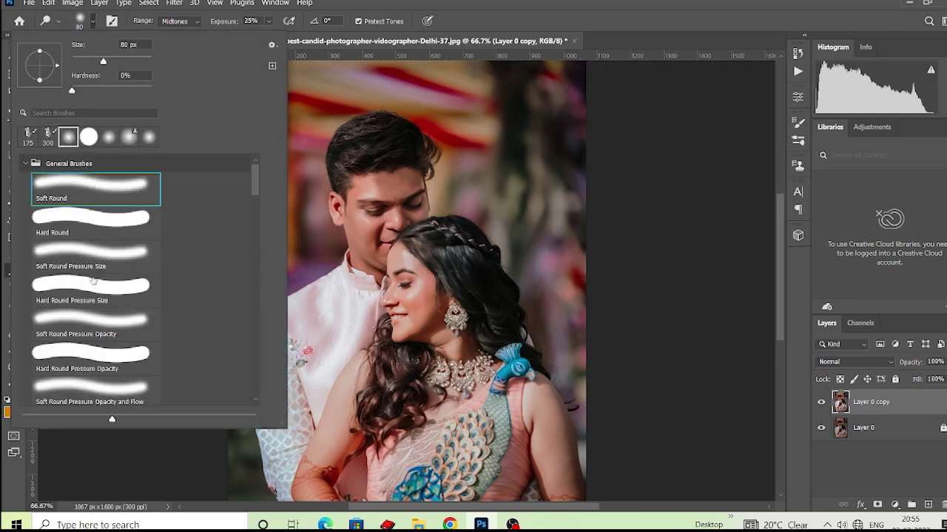
pyautogui.click(134, 479)
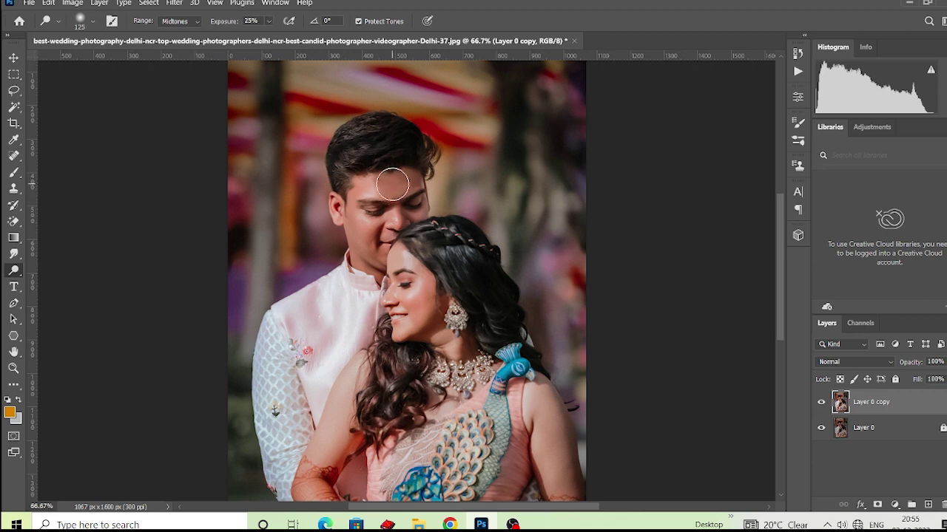
pyautogui.press(']')
# Dodge over the couple's faces on Layer 0 copy to brighten the midtones.
pyautogui.scroll(-1, 410, 181)
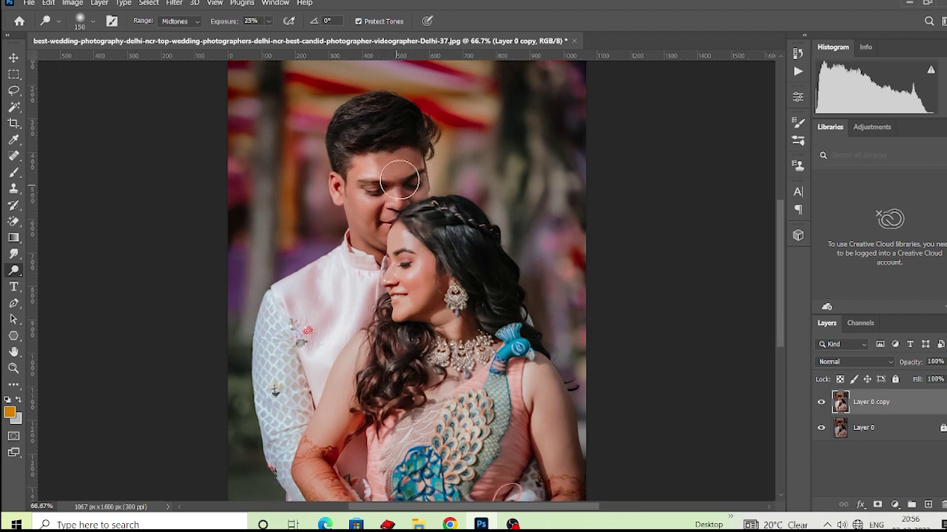
pyautogui.moveTo(400, 180); pyautogui.dragTo(427, 168)
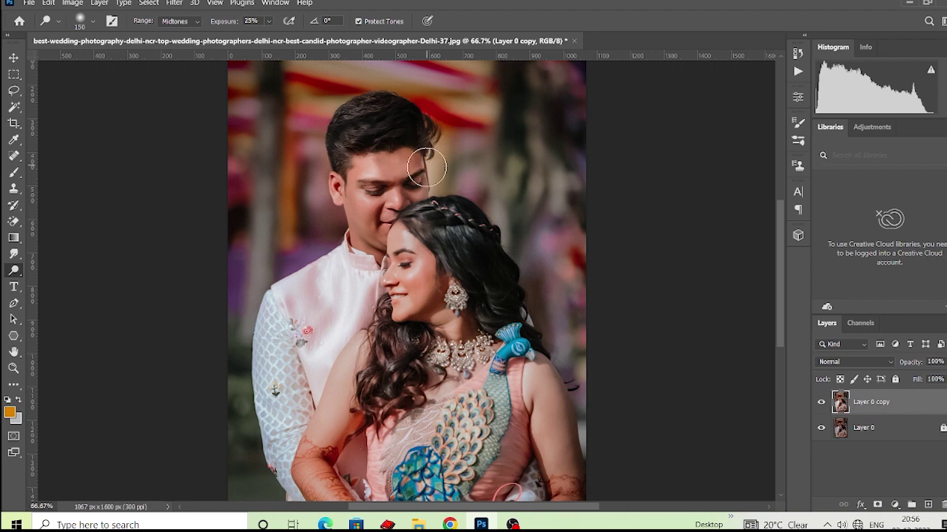
pyautogui.scroll(-1, 368, 220)
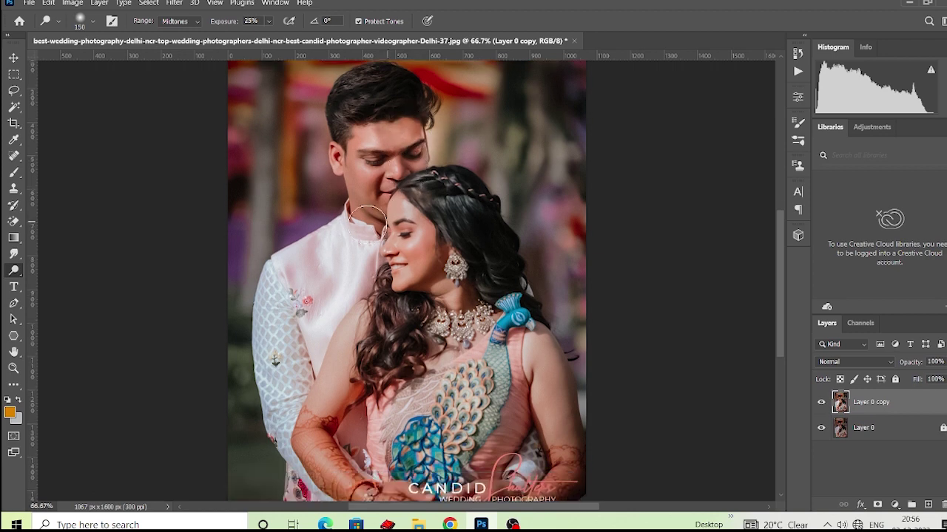
pyautogui.scroll(-1, 423, 217)
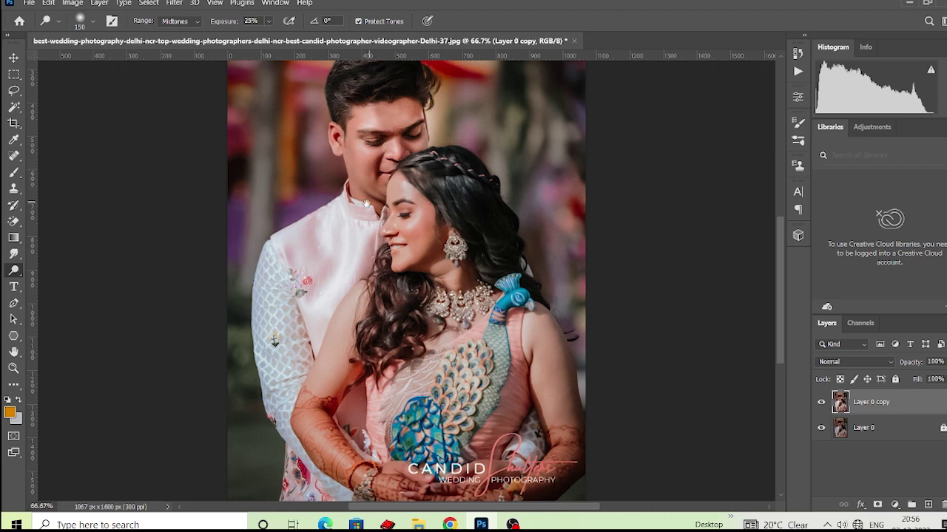
pyautogui.scroll(-2, 372, 200)
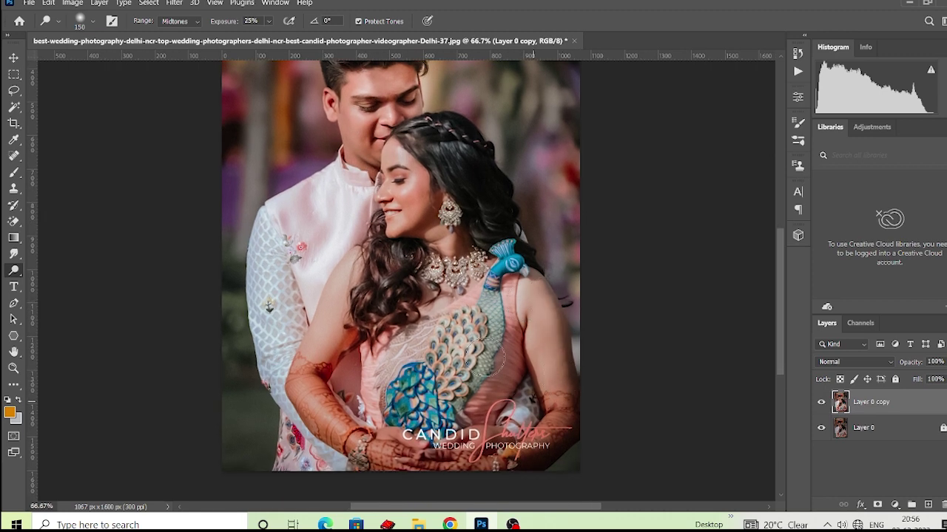
pyautogui.moveTo(466, 356)
pyautogui.mouseDown()
pyautogui.moveTo(506, 360)
pyautogui.moveTo(497, 359)
pyautogui.mouseUp()
pyautogui.scroll(-1, 461, 201)
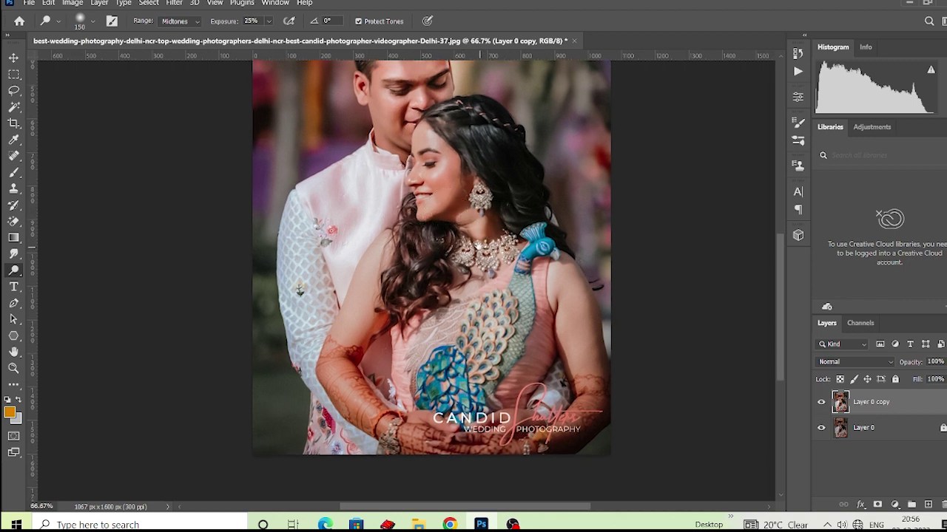
pyautogui.scroll(2, 379, 162)
pyautogui.scroll(2, 378, 163)
pyautogui.scroll(2, 362, 192)
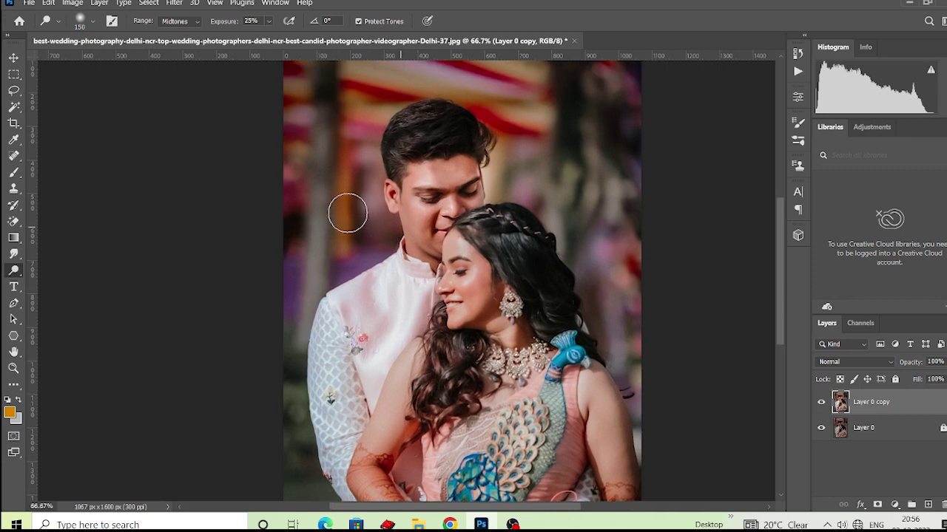
# Toggle Layer 0 copy's visibility to compare it with the original, then zoom out.
pyautogui.press('v')
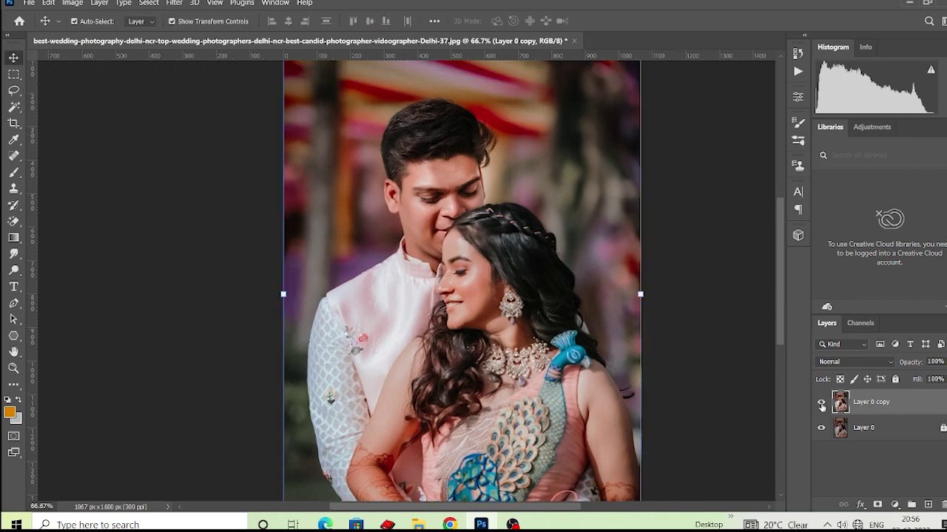
pyautogui.click(821, 403)
pyautogui.click(821, 403)
pyautogui.click(821, 403)
pyautogui.click(821, 403)
pyautogui.hotkey('ctrl', '-')
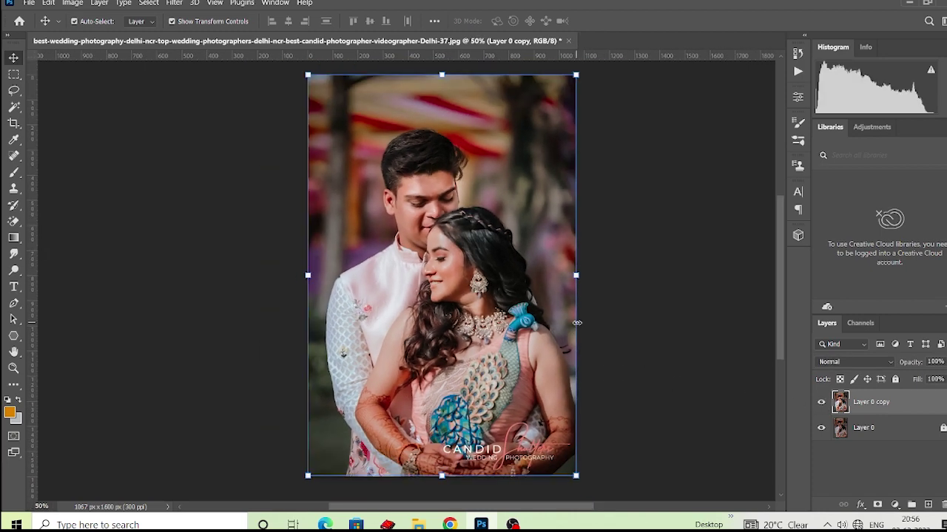
# On a new layer, paint one 400 px soft round #dd8200 orange dab right of the groom's head.
pyautogui.click(928, 505)
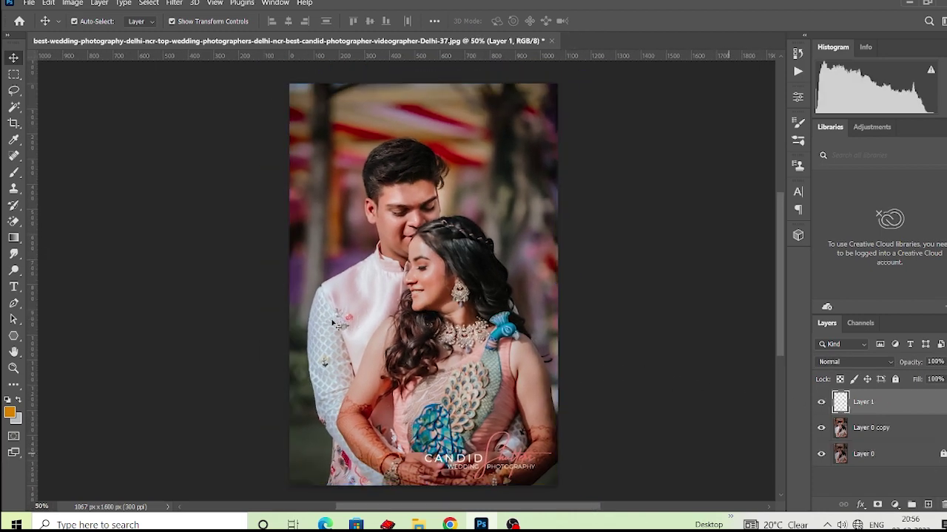
pyautogui.click(8, 414)
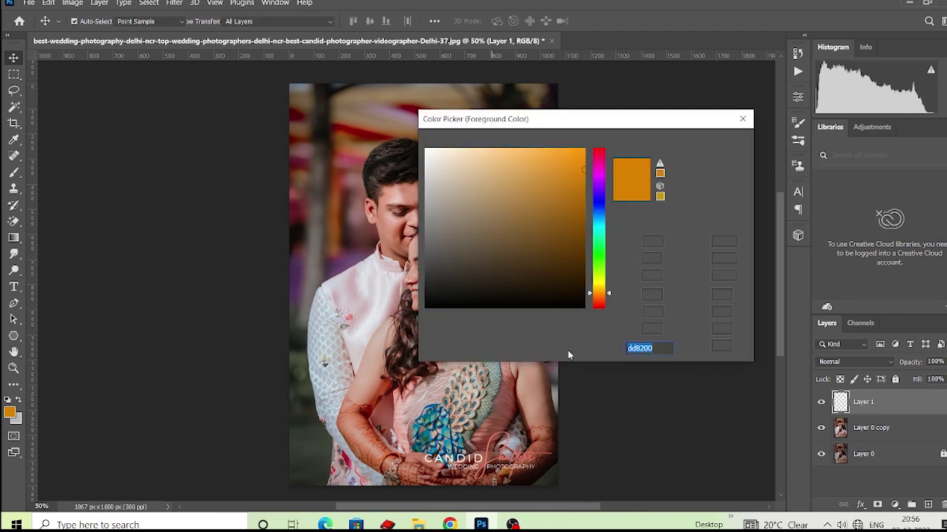
pyautogui.click(710, 142)
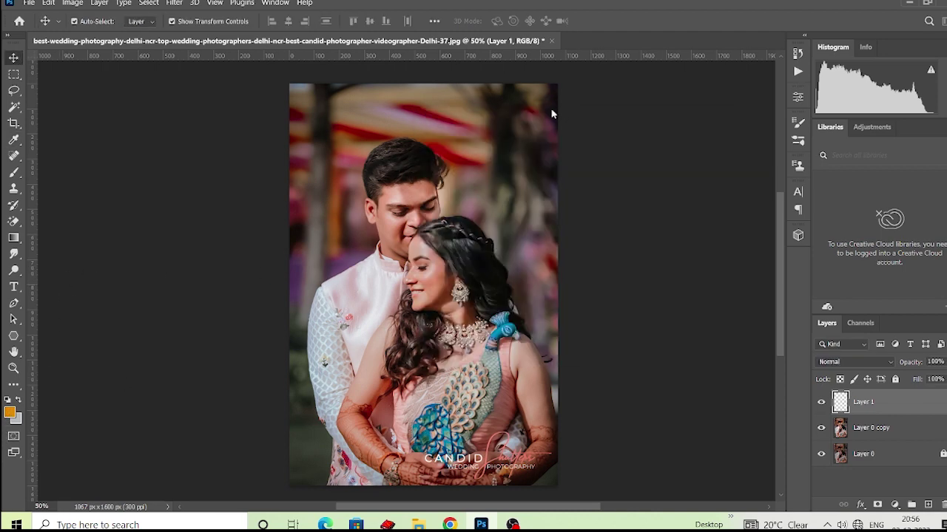
pyautogui.press('b')
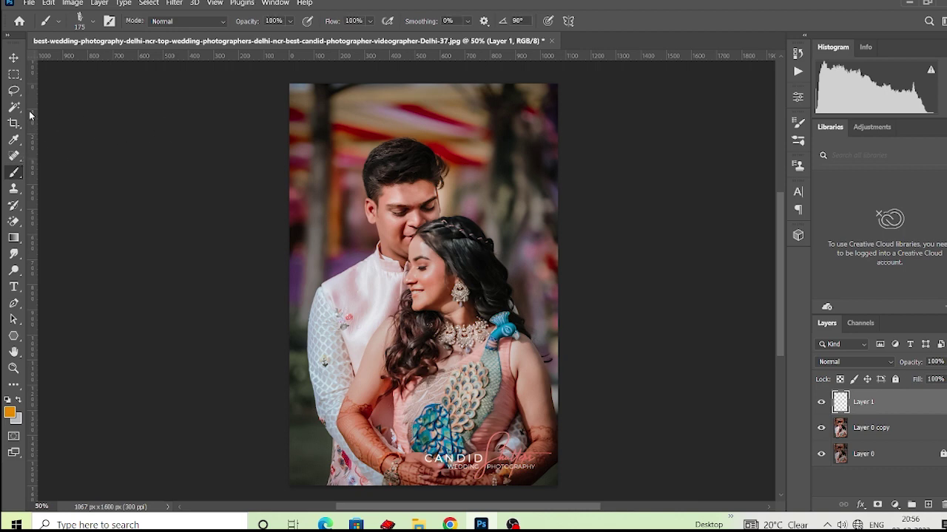
pyautogui.click(83, 22)
pyautogui.click(89, 384)
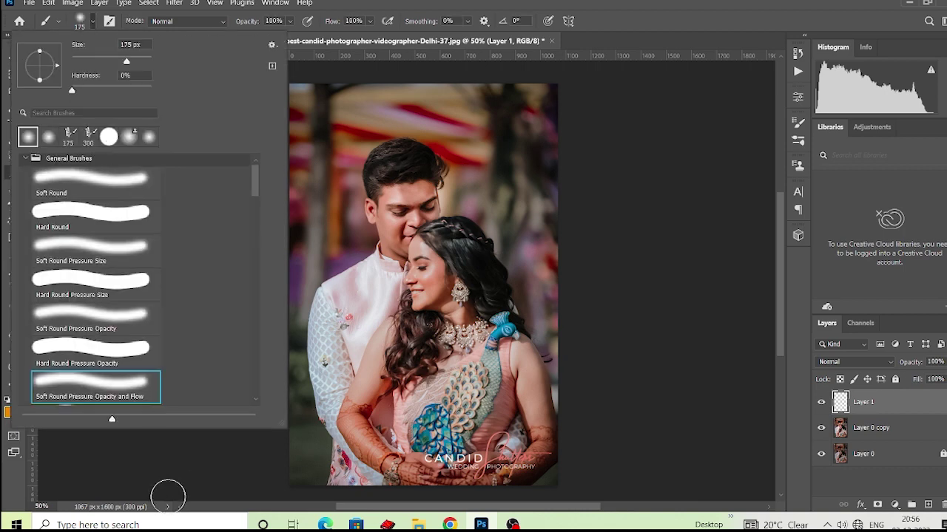
pyautogui.click(169, 491)
pyautogui.press(']')
pyautogui.press(']')
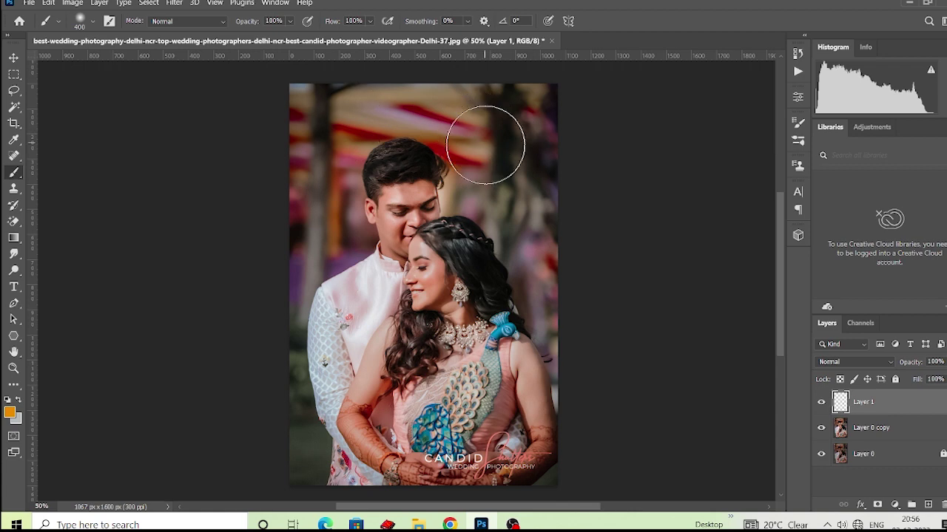
pyautogui.click(490, 168)
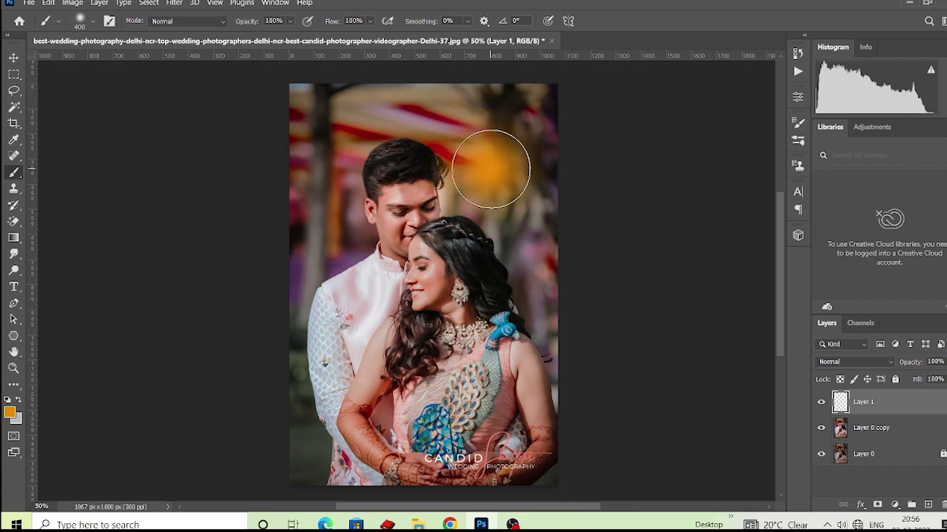
pyautogui.click(878, 364)
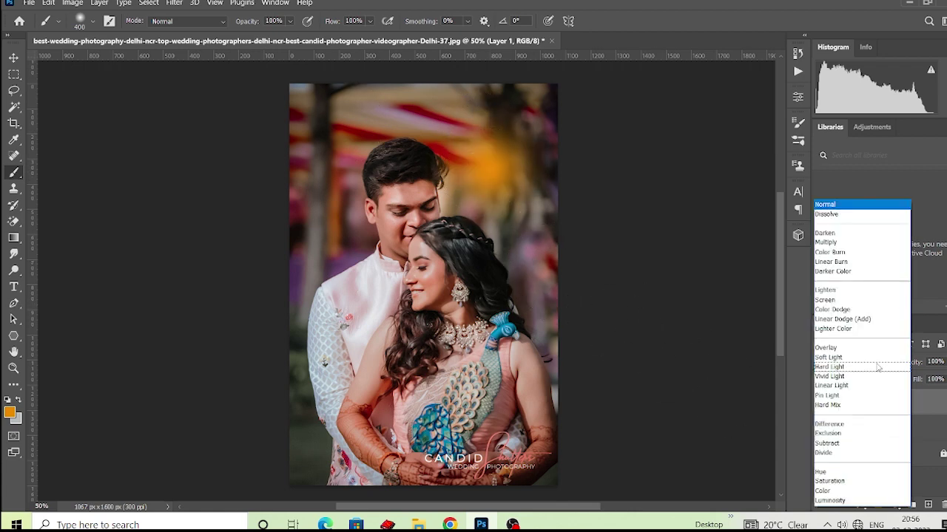
# Set Layer 1's blend mode to Screen after briefly trying Multiply and moving the spot.
pyautogui.click(826, 243)
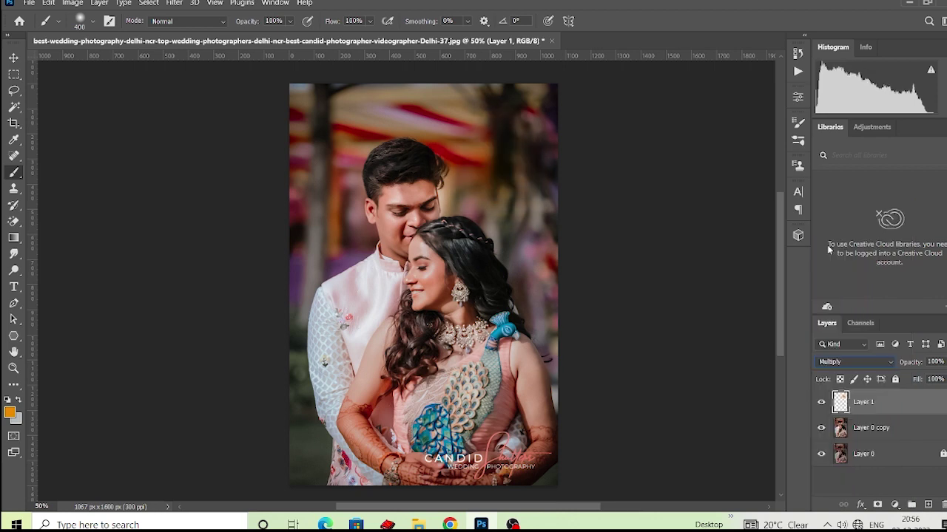
pyautogui.click(14, 58)
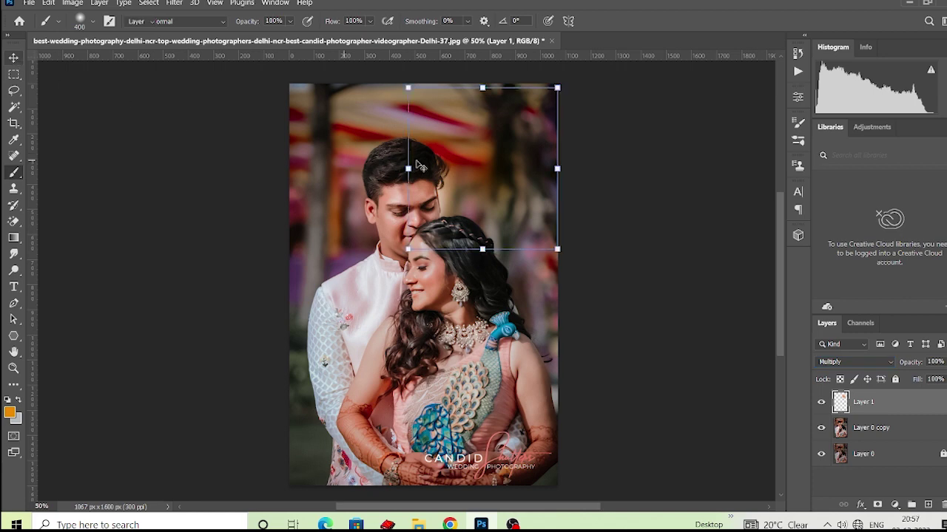
pyautogui.moveTo(492, 179)
pyautogui.mouseDown()
pyautogui.moveTo(328, 181)
pyautogui.moveTo(433, 142)
pyautogui.moveTo(331, 155)
pyautogui.moveTo(386, 134)
pyautogui.moveTo(494, 193)
pyautogui.moveTo(278, 201)
pyautogui.moveTo(318, 174)
pyautogui.moveTo(491, 197)
pyautogui.moveTo(484, 207)
pyautogui.mouseUp()
pyautogui.click(886, 364)
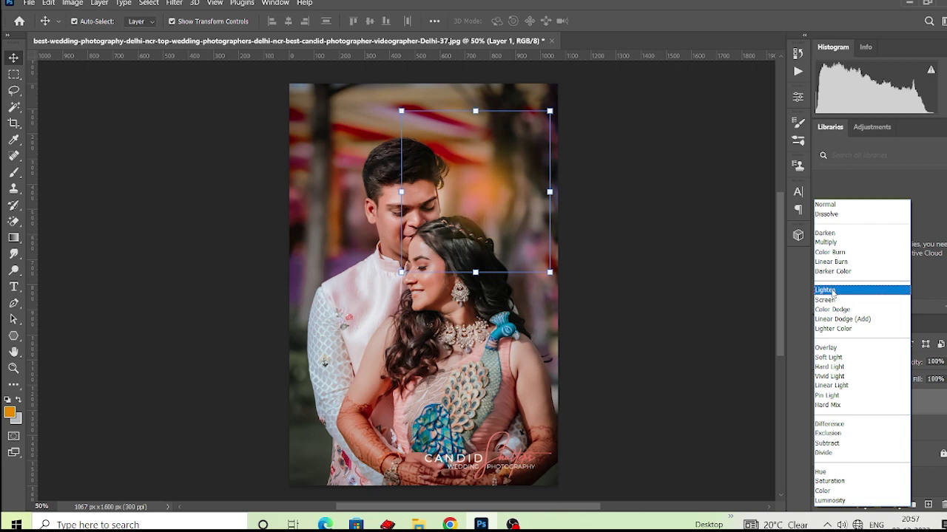
pyautogui.click(833, 293)
# Position the orange Screen glow in the upper-right background behind the couple.
pyautogui.click(662, 256)
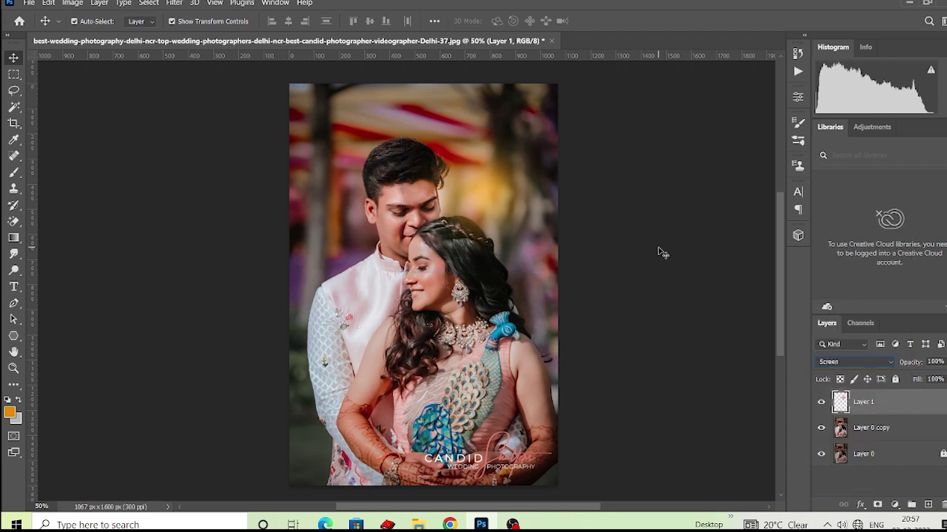
pyautogui.moveTo(606, 253); pyautogui.dragTo(625, 272)
pyautogui.moveTo(509, 213); pyautogui.dragTo(350, 198)
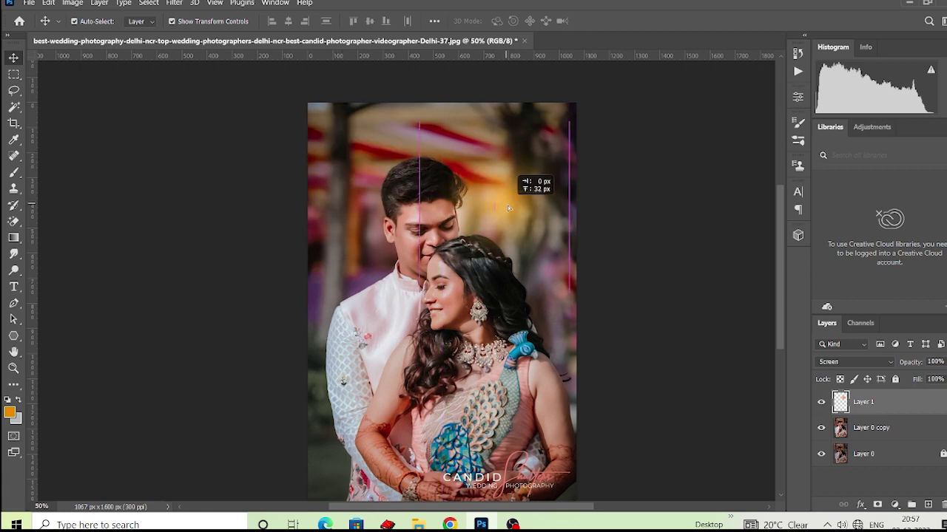
pyautogui.moveTo(350, 198)
pyautogui.mouseDown()
pyautogui.moveTo(513, 196)
pyautogui.moveTo(518, 209)
pyautogui.mouseUp()
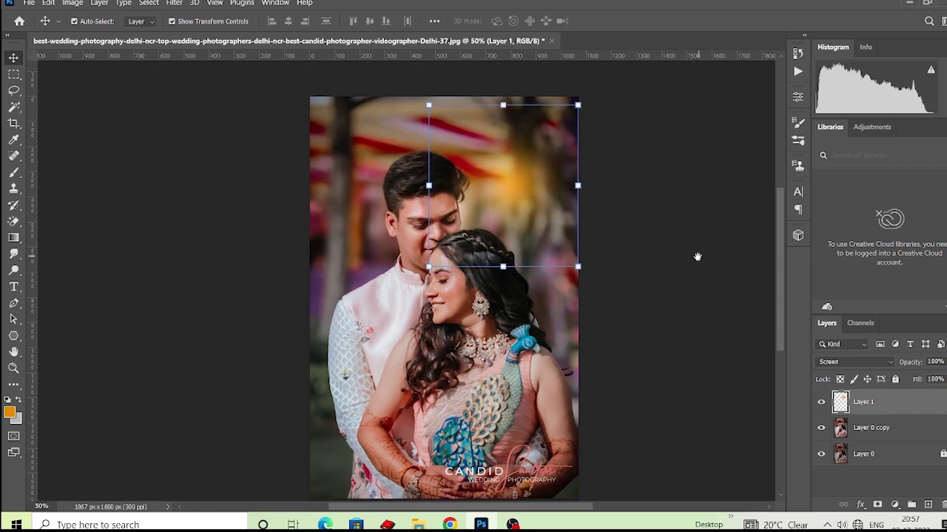
pyautogui.moveTo(697, 258); pyautogui.dragTo(681, 234)
pyautogui.click(681, 234)
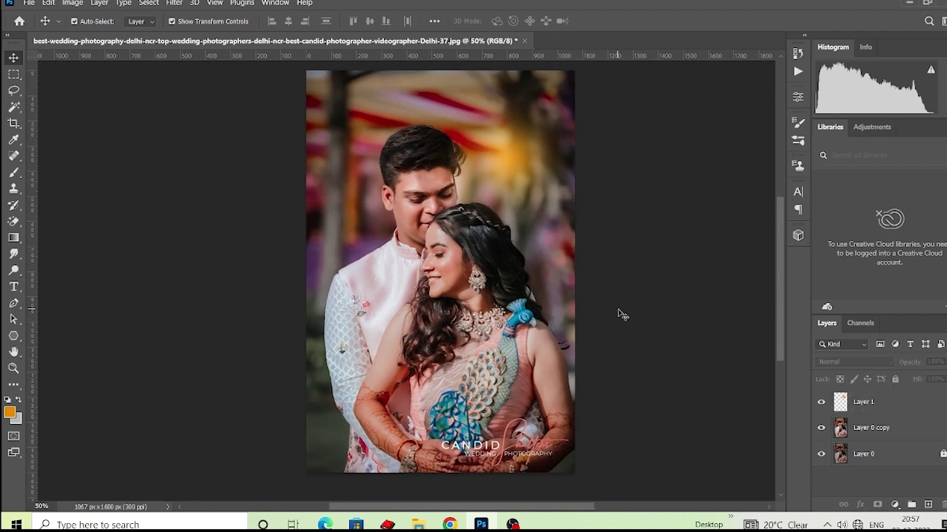
pyautogui.moveTo(639, 269); pyautogui.dragTo(617, 256)
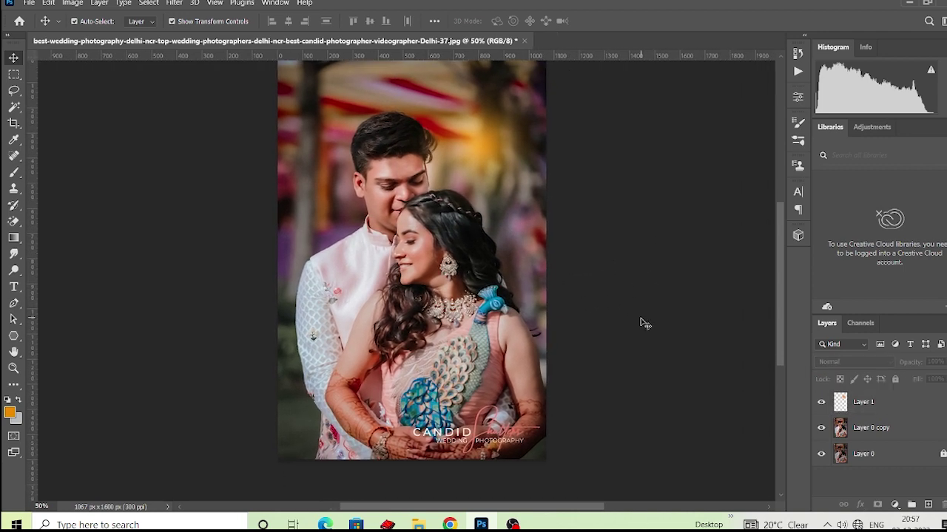
pyautogui.moveTo(642, 324)
pyautogui.mouseDown()
pyautogui.moveTo(668, 332)
pyautogui.moveTo(650, 341)
pyautogui.mouseUp()
pyautogui.click(840, 412)
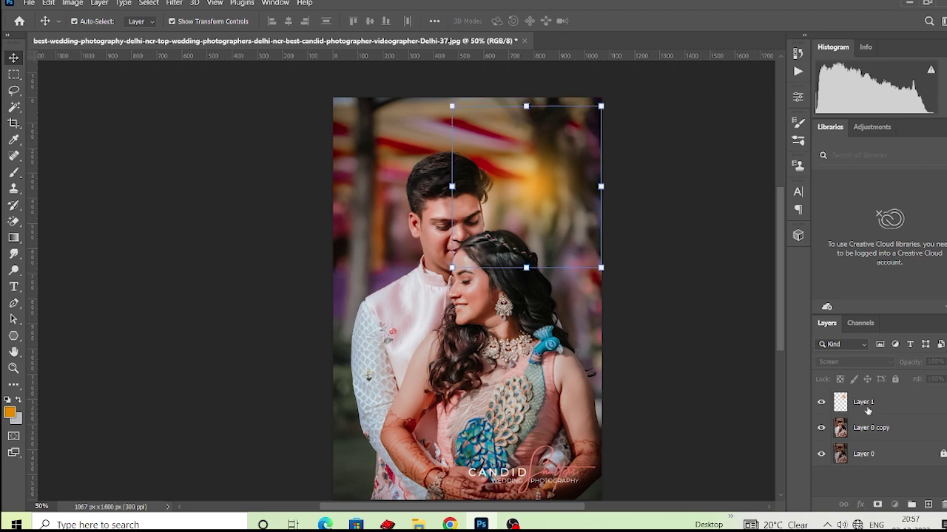
# Merge Layer 1 down with Ctrl+E, then toggle Layer 0 copy to compare against the original.
pyautogui.hotkey('ctrl', 'e')
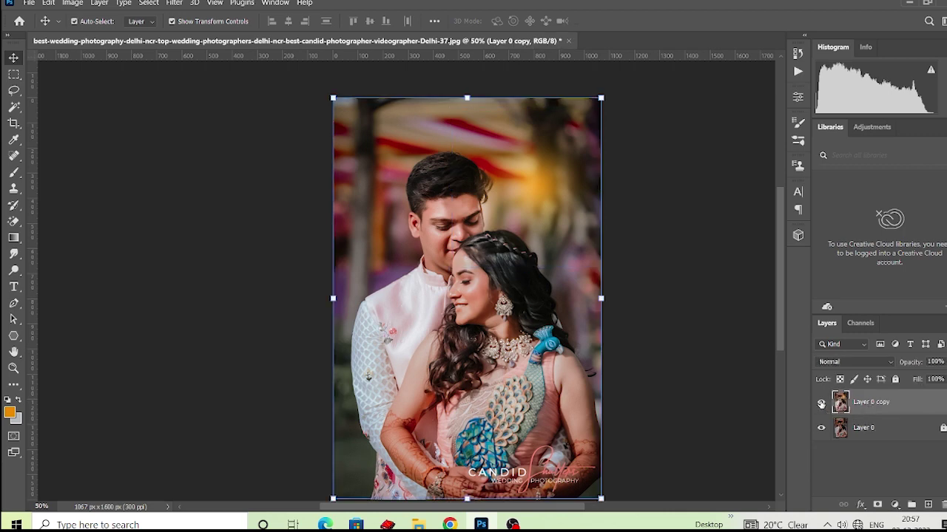
pyautogui.scroll(-2, 509, 338)
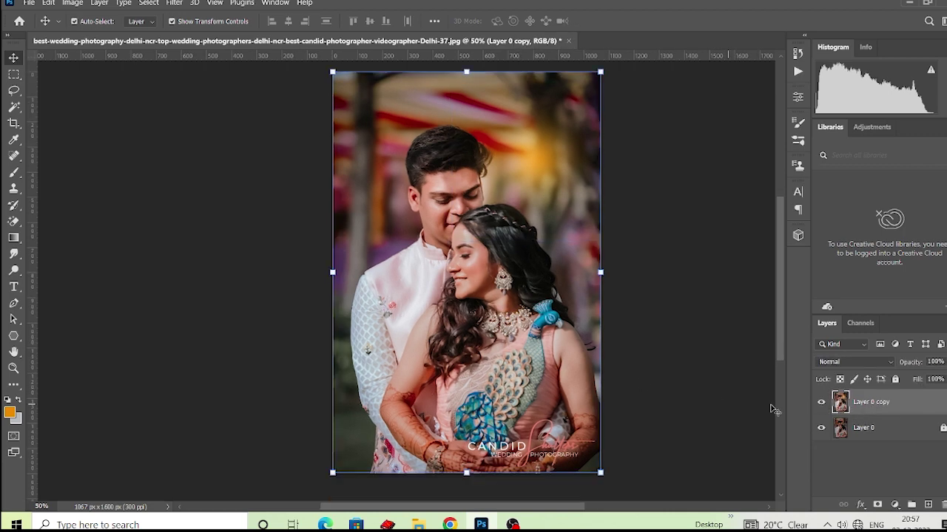
pyautogui.click(820, 403)
pyautogui.click(821, 404)
pyautogui.click(821, 404)
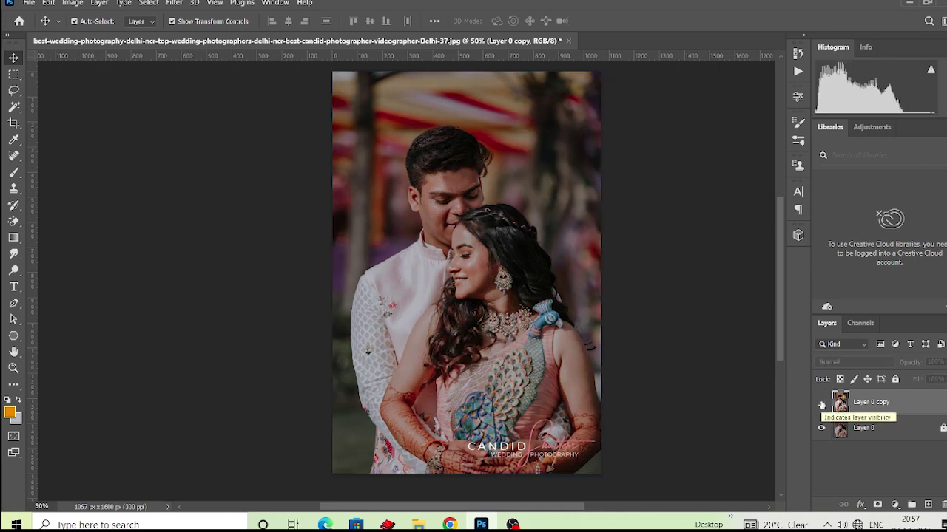
pyautogui.click(820, 403)
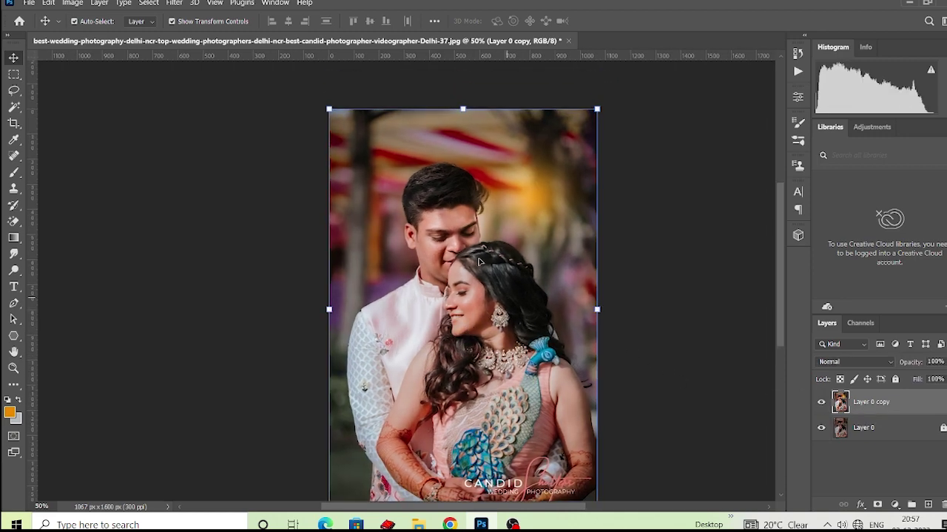